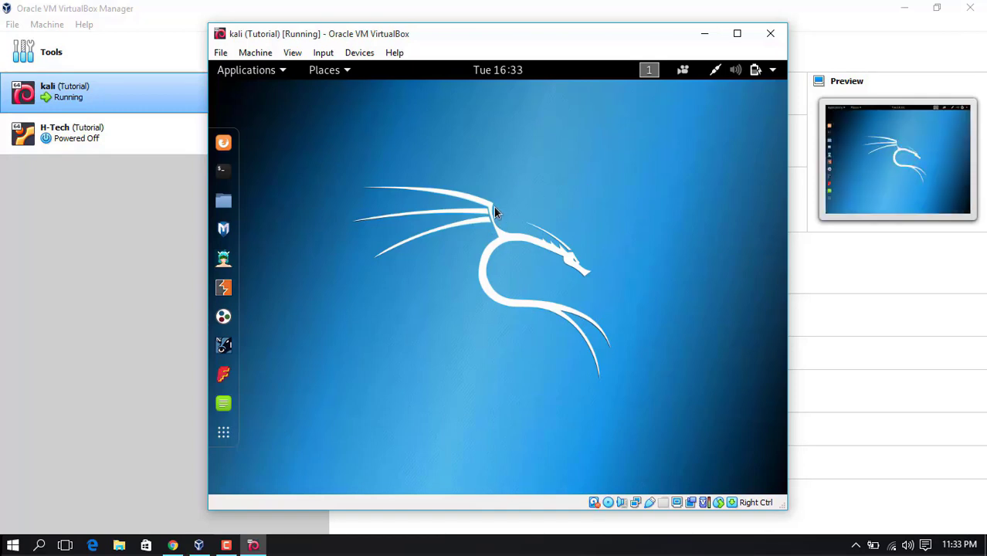
{"action": "left_click", "coordinate": [737, 34]}
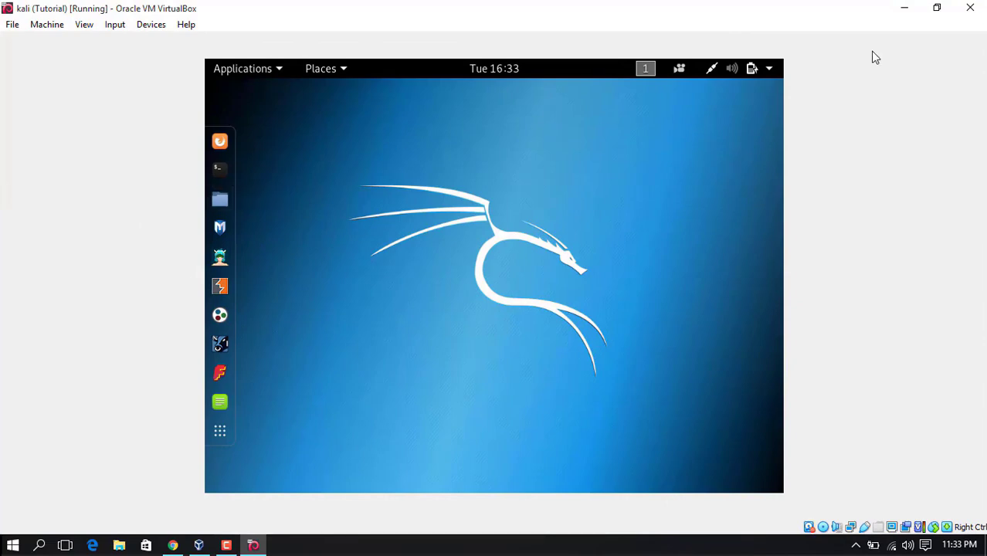
{"action": "left_click", "coordinate": [936, 10]}
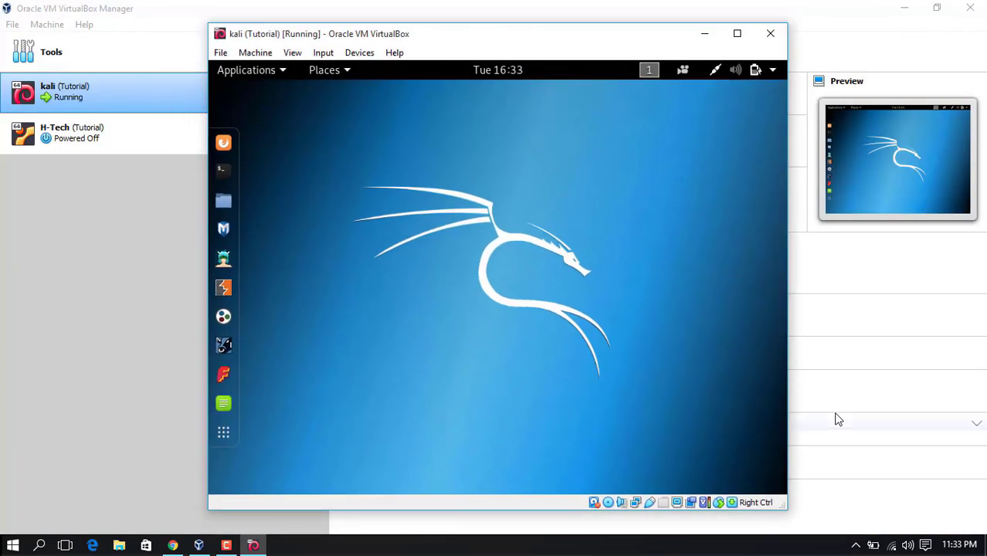
{"action": "left_click_drag", "start_coordinate": [787, 502], "coordinate": [912, 480]}
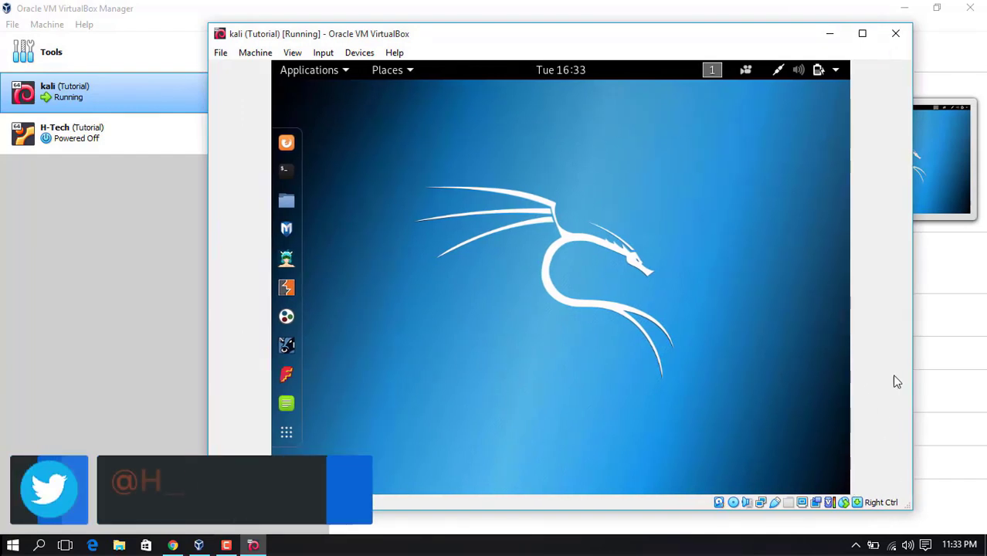
{"action": "left_click_drag", "start_coordinate": [913, 486], "coordinate": [789, 476]}
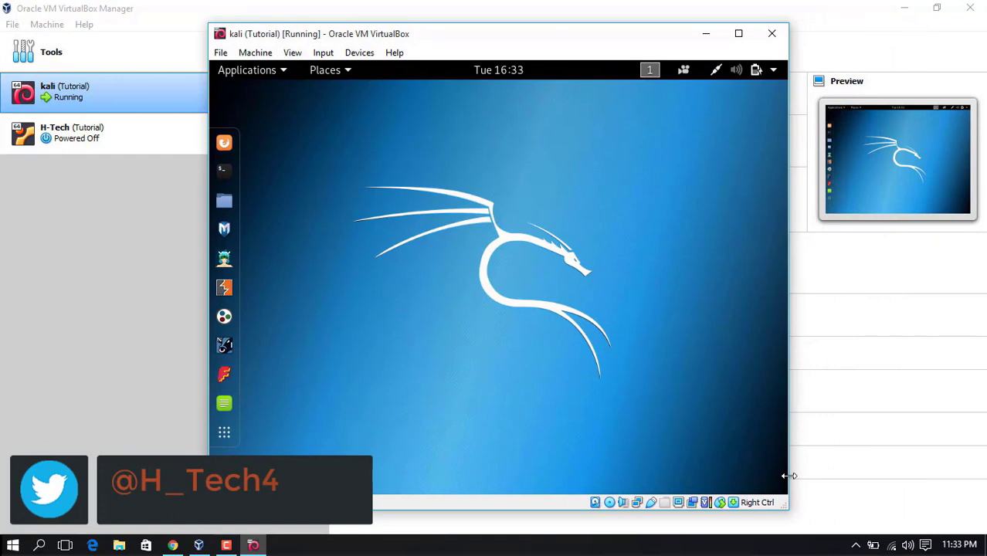
{"action": "left_click", "coordinate": [233, 177]}
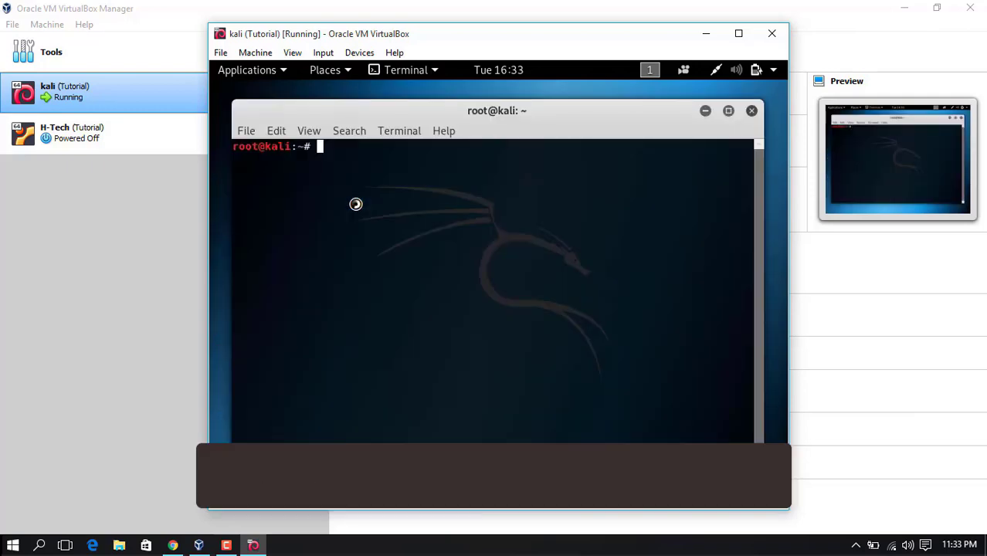
Run sudo apt-get update, then install linux-image-amd64 and linux-headers-amd64
{"action": "type", "text": "sudo"}
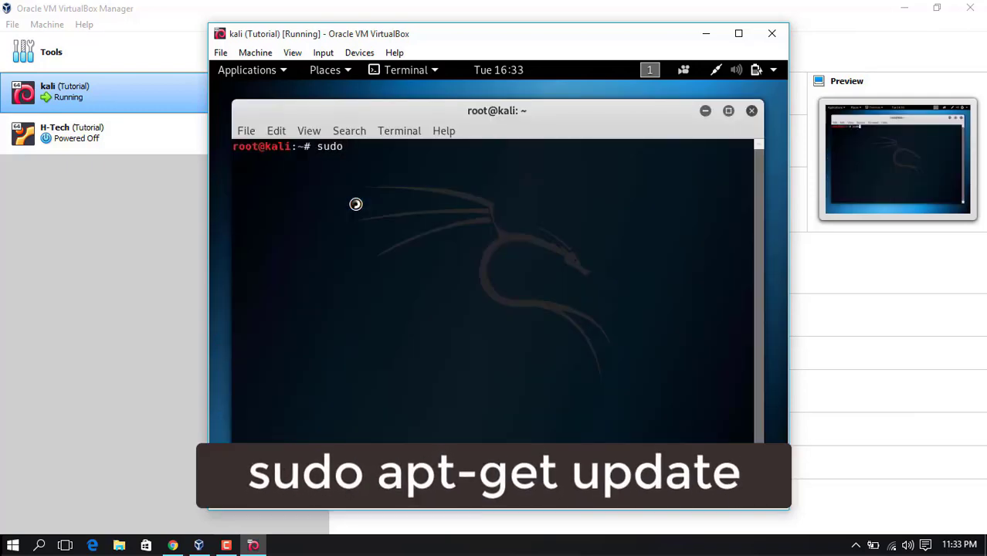
{"action": "type", "text": " apt"}
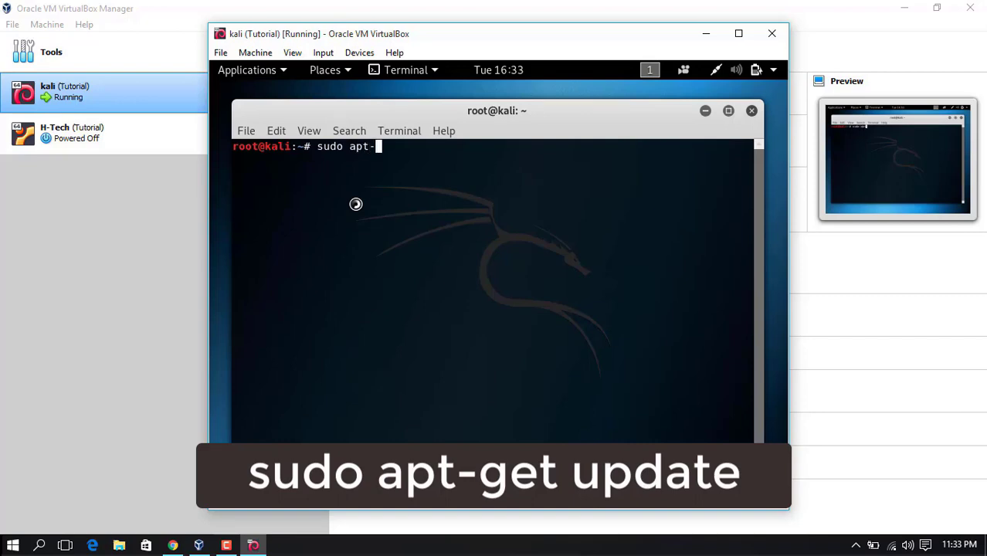
{"action": "type", "text": "-get update"}
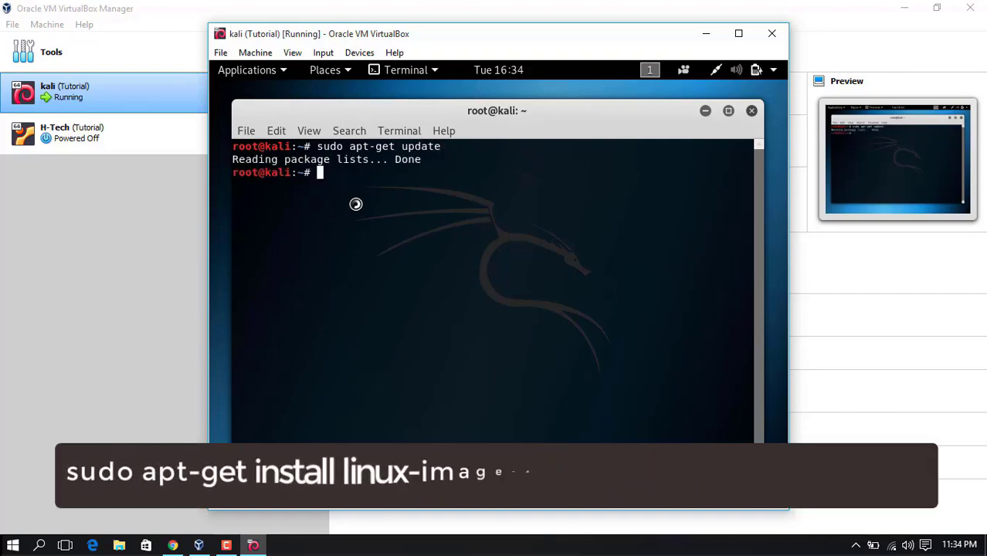
{"action": "type", "text": "sudo"}
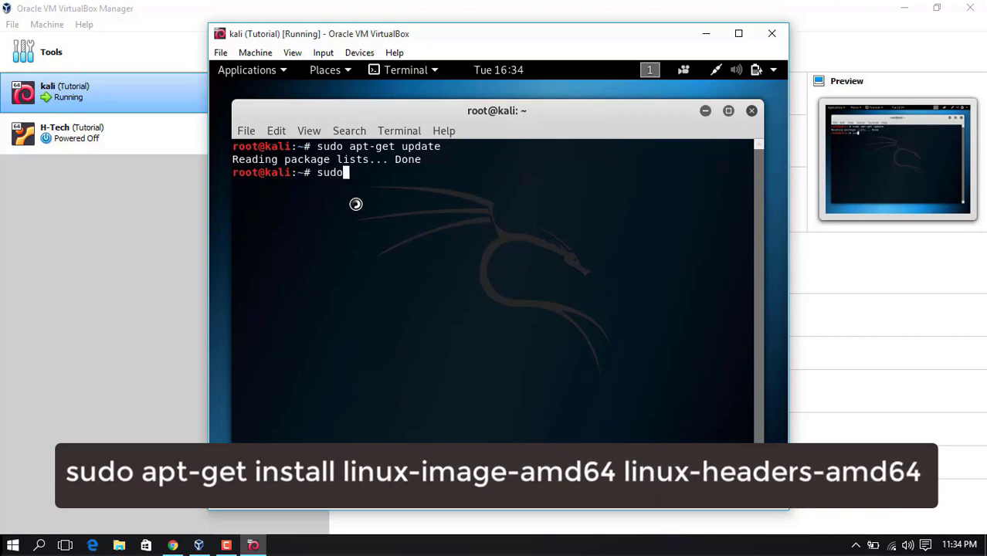
{"action": "type", "text": " apt-get install"}
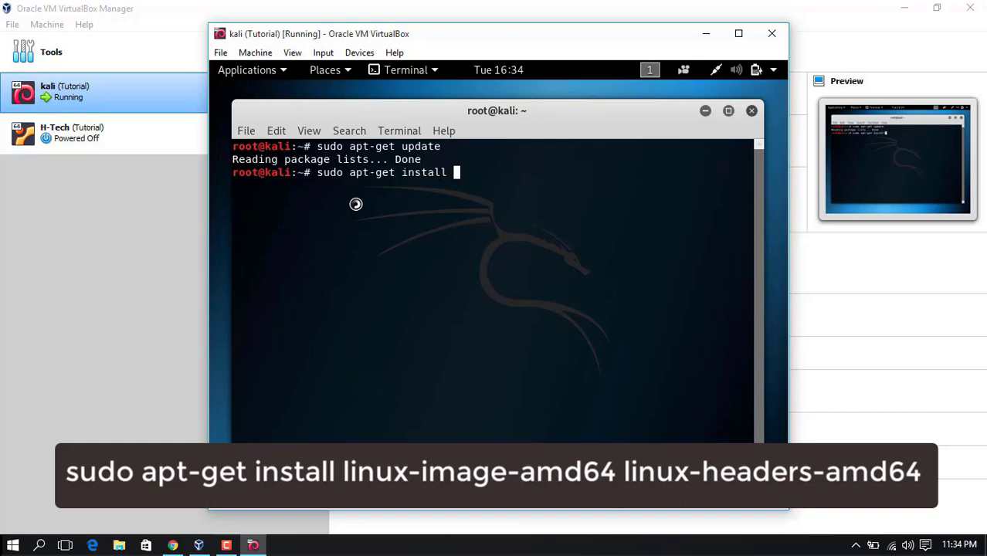
{"action": "type", "text": " linux-image"}
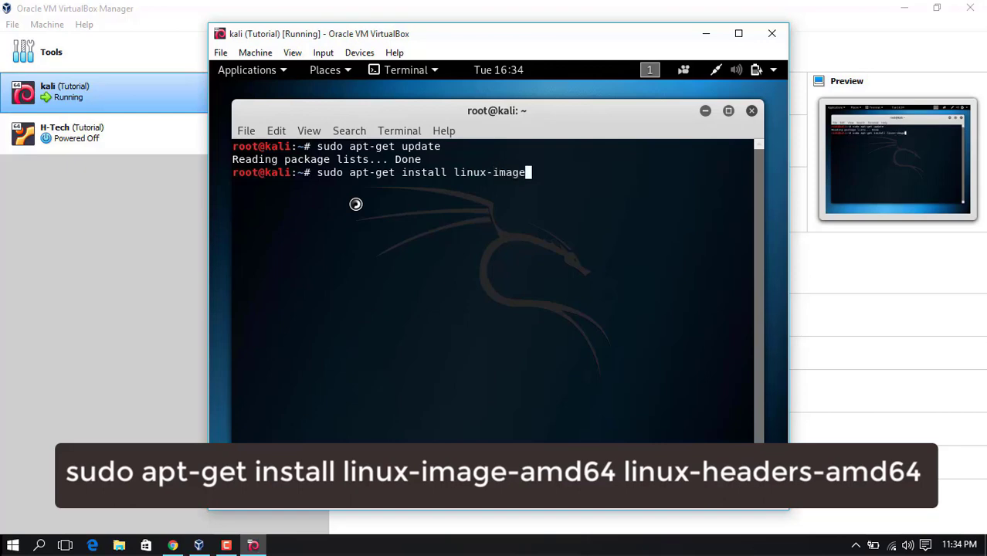
{"action": "type", "text": "-amd64 linux"}
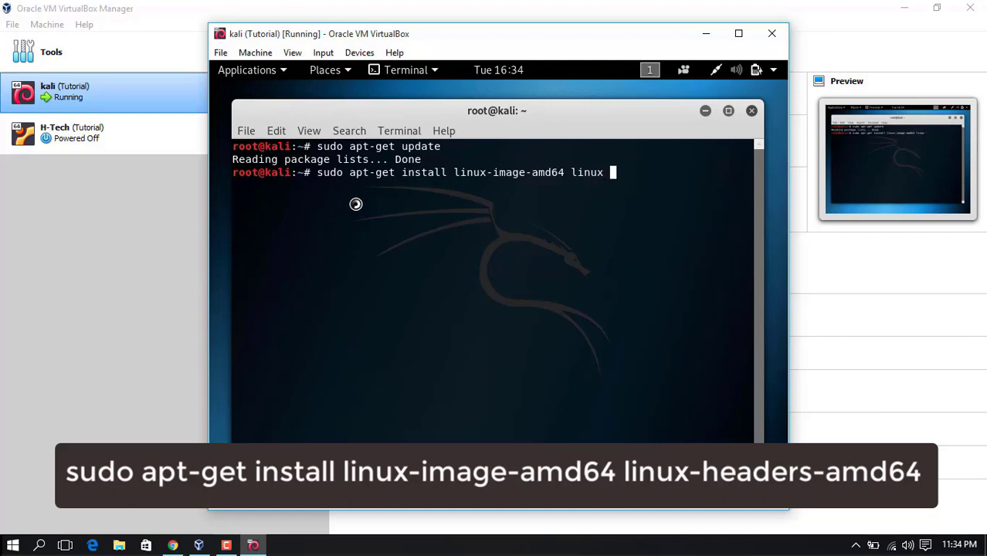
{"action": "key", "text": "BackSpace"}
{"action": "type", "text": "-headers-amd"}
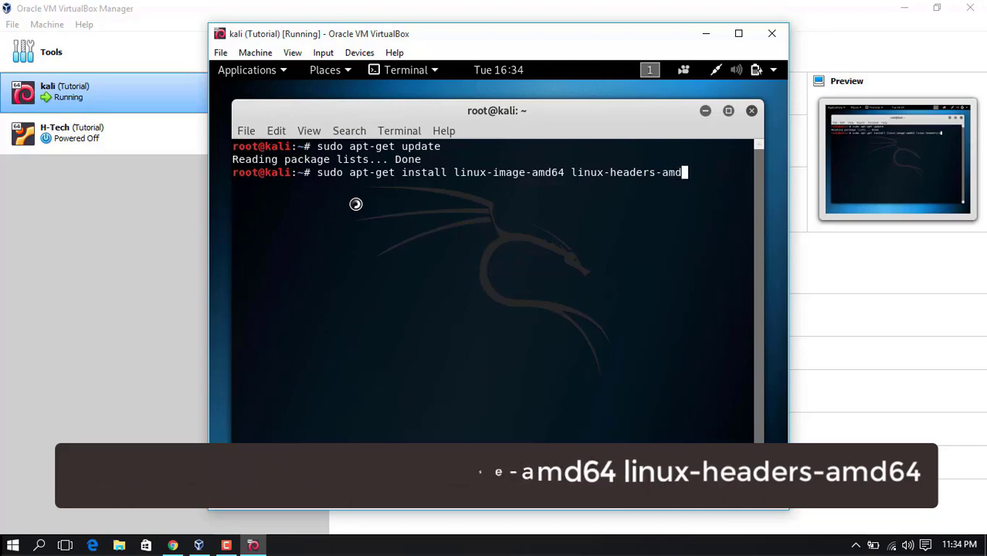
{"action": "type", "text": "64"}
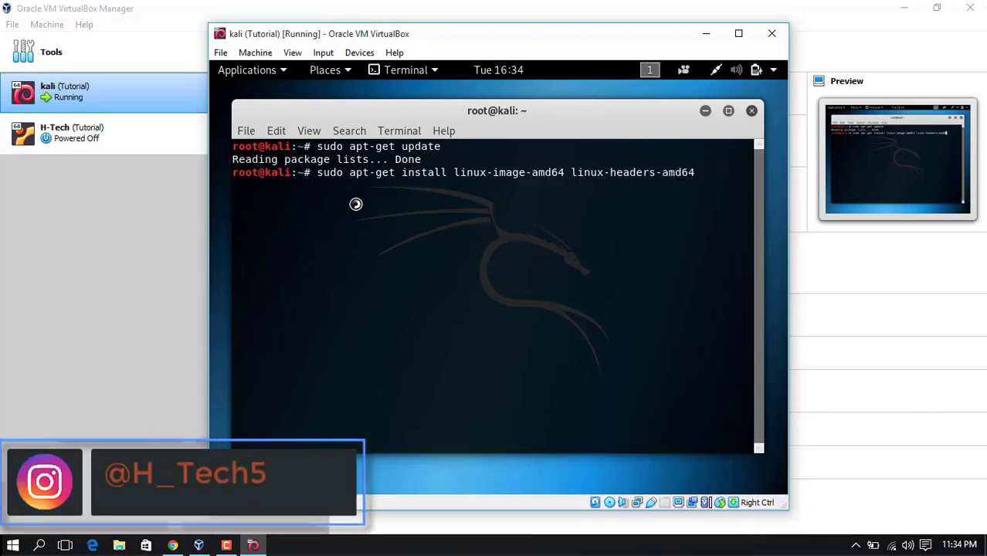
{"action": "key", "text": "Return"}
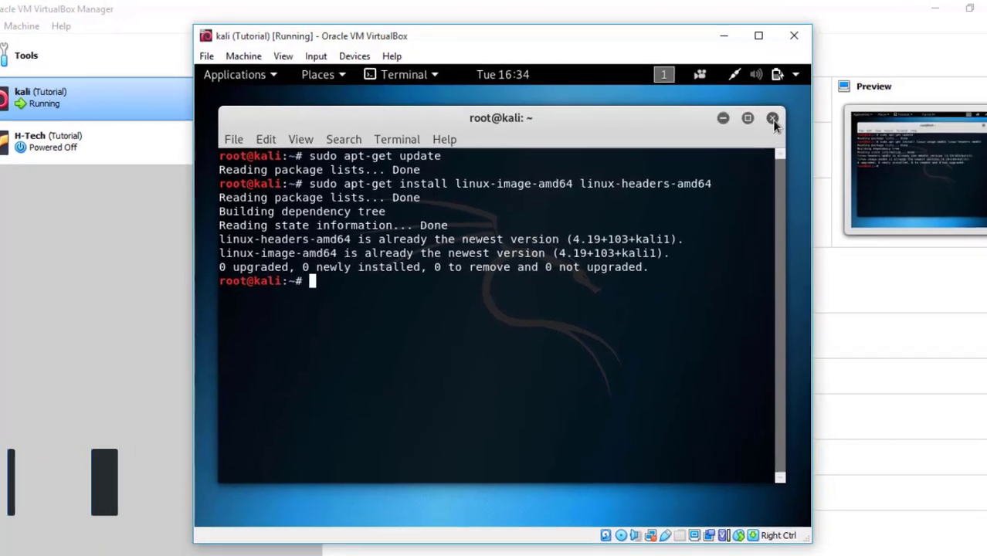
Close the terminal, insert the Guest Additions CD image, and open the VBox_GAs disc in Files
{"action": "left_click", "coordinate": [751, 111]}
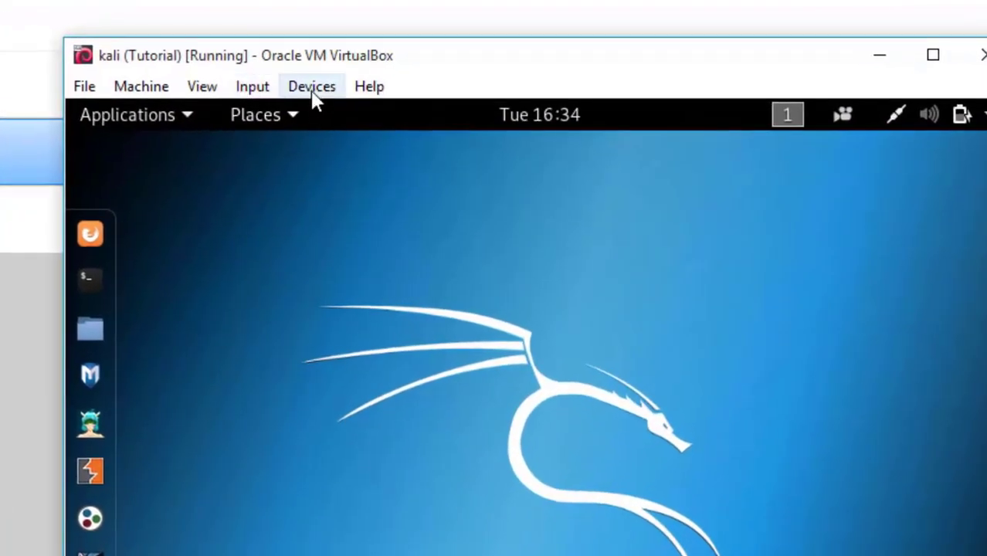
{"action": "left_click", "coordinate": [316, 87]}
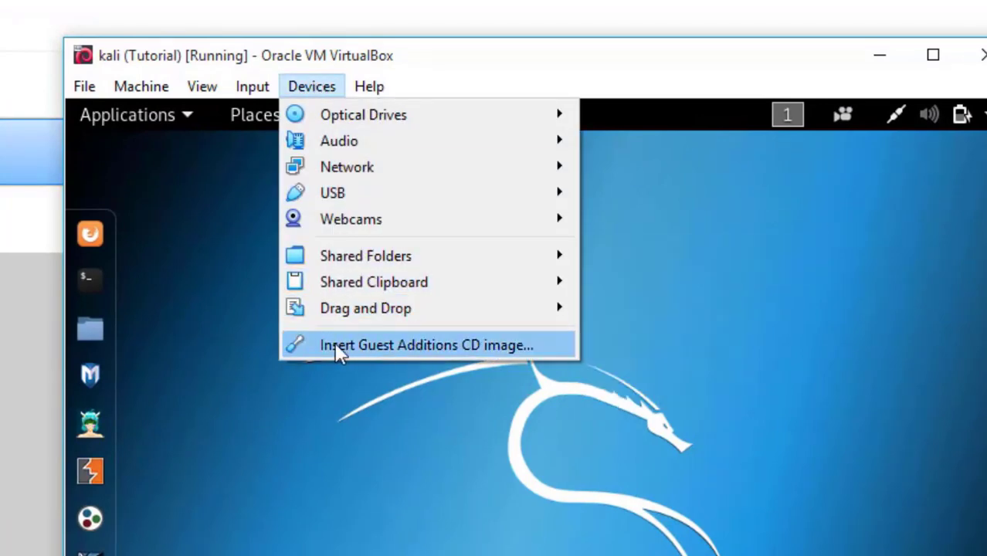
{"action": "left_click", "coordinate": [381, 346]}
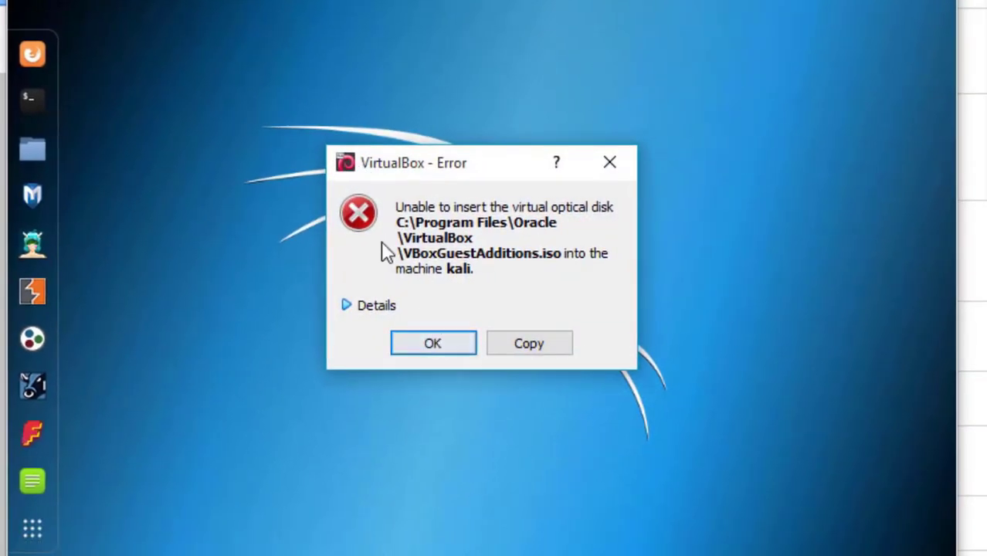
{"action": "left_click", "coordinate": [441, 343]}
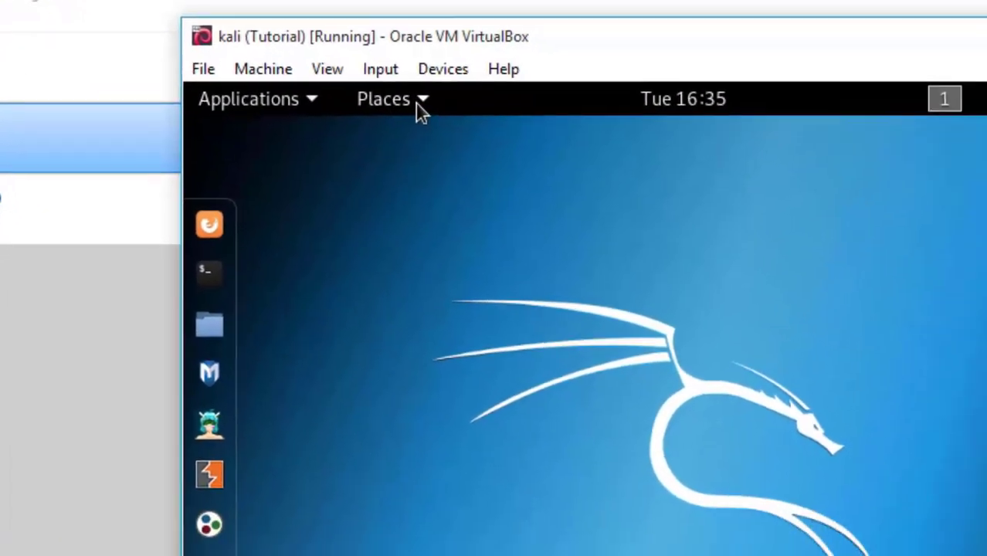
{"action": "left_click", "coordinate": [485, 133]}
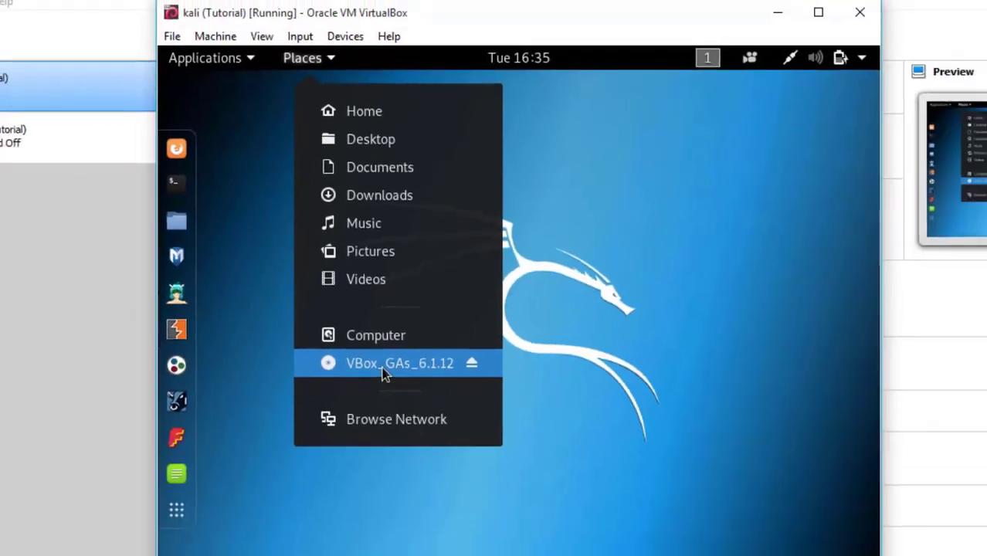
{"action": "left_click", "coordinate": [415, 415]}
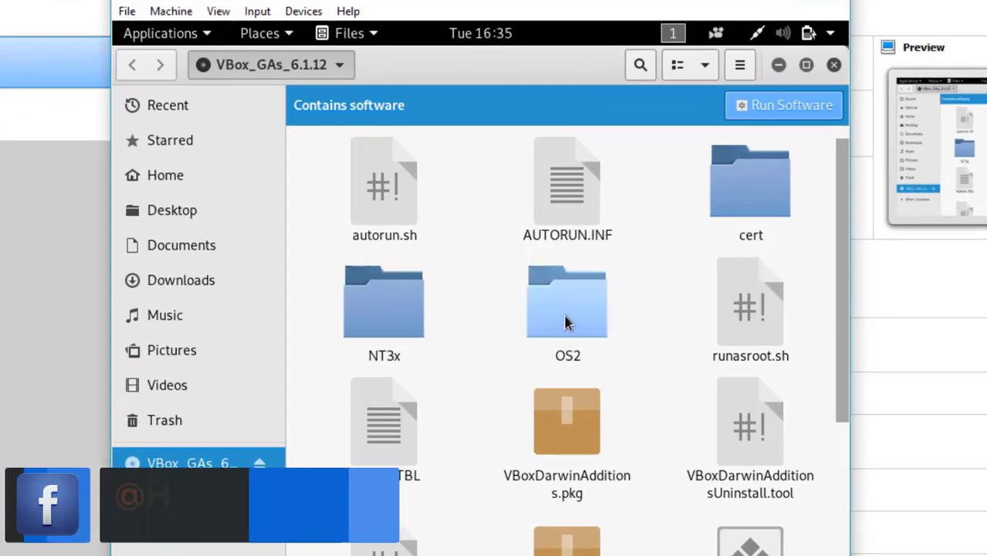
Select and copy everything on the Guest Additions disc
{"action": "left_click", "coordinate": [565, 323]}
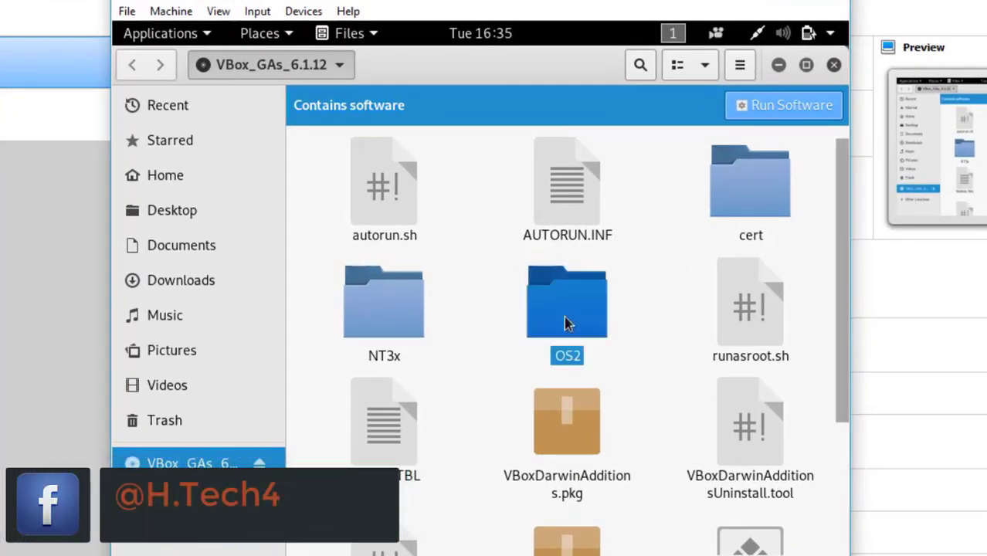
{"action": "key", "text": "ctrl+a"}
{"action": "right_click", "coordinate": [558, 359]}
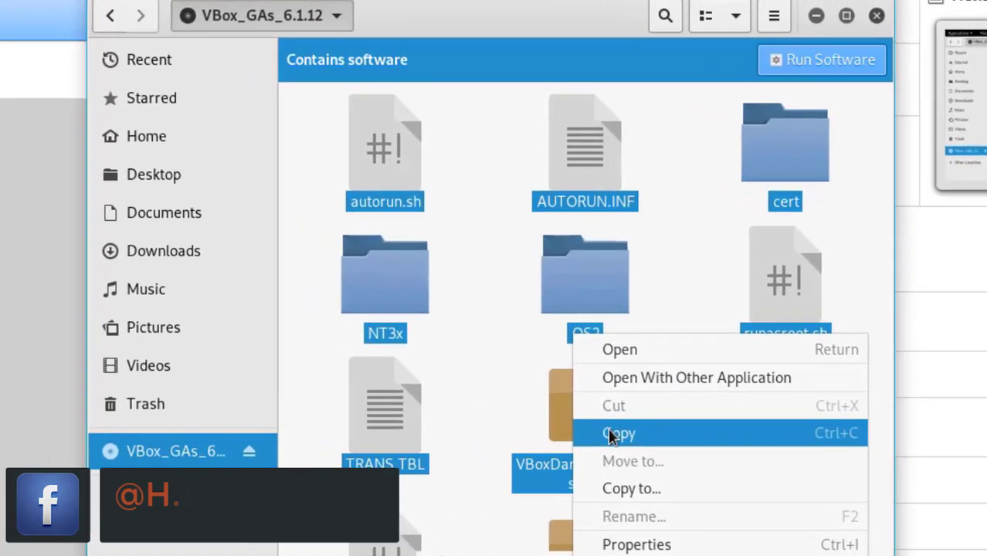
{"action": "left_click", "coordinate": [611, 437]}
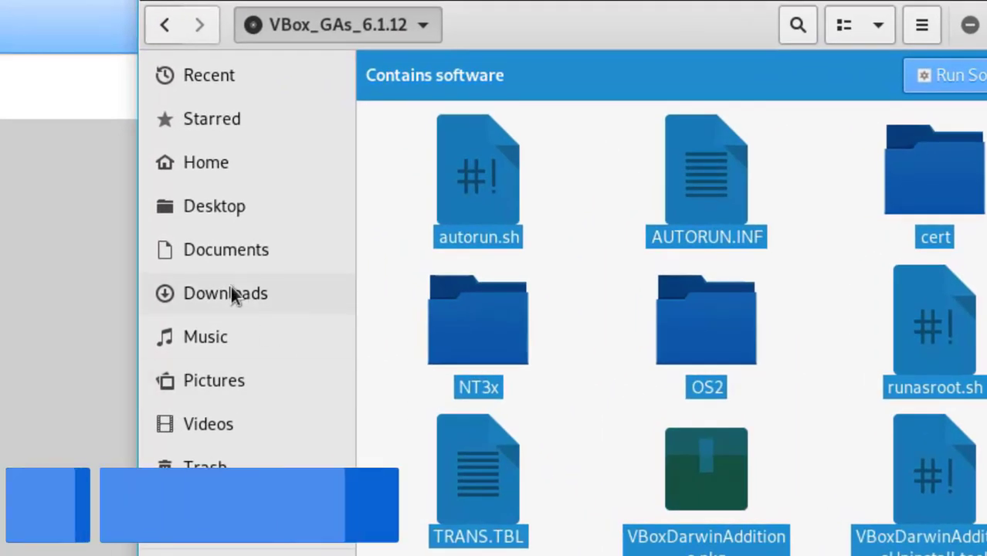
Paste the copied disc files into the Documents folder and minimise the file window
{"action": "left_click", "coordinate": [223, 263]}
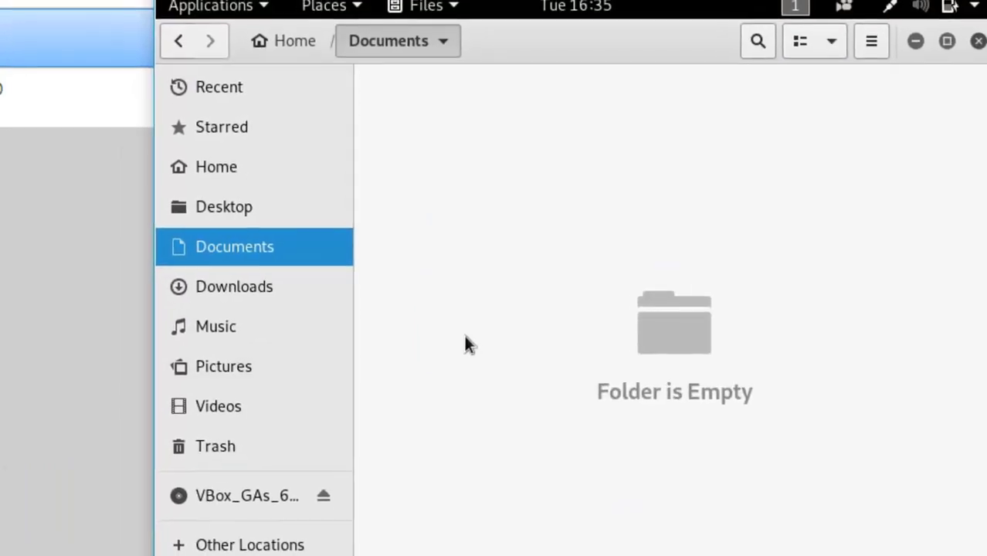
{"action": "right_click", "coordinate": [464, 338]}
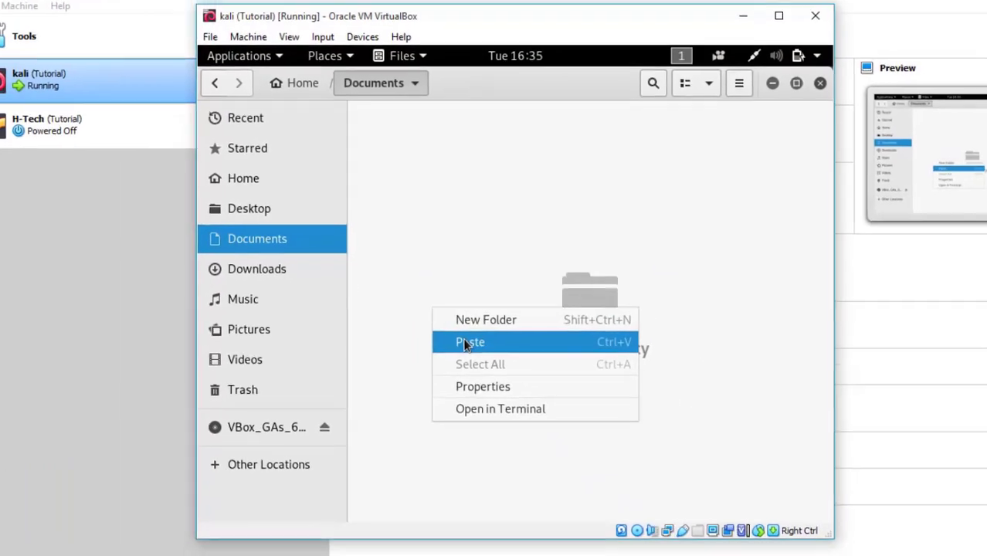
{"action": "left_click", "coordinate": [507, 381]}
{"action": "key", "text": "ctrl+a"}
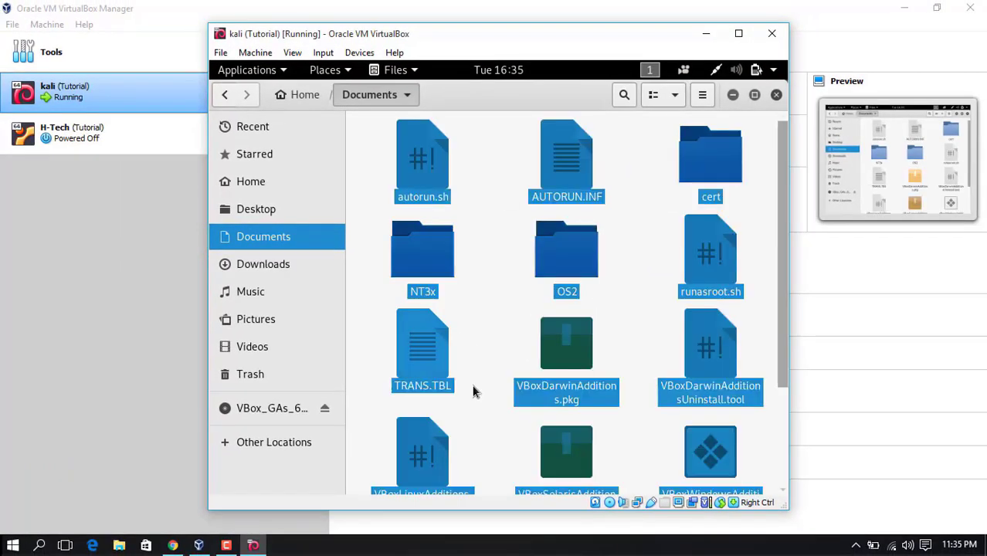
{"action": "left_click", "coordinate": [733, 95]}
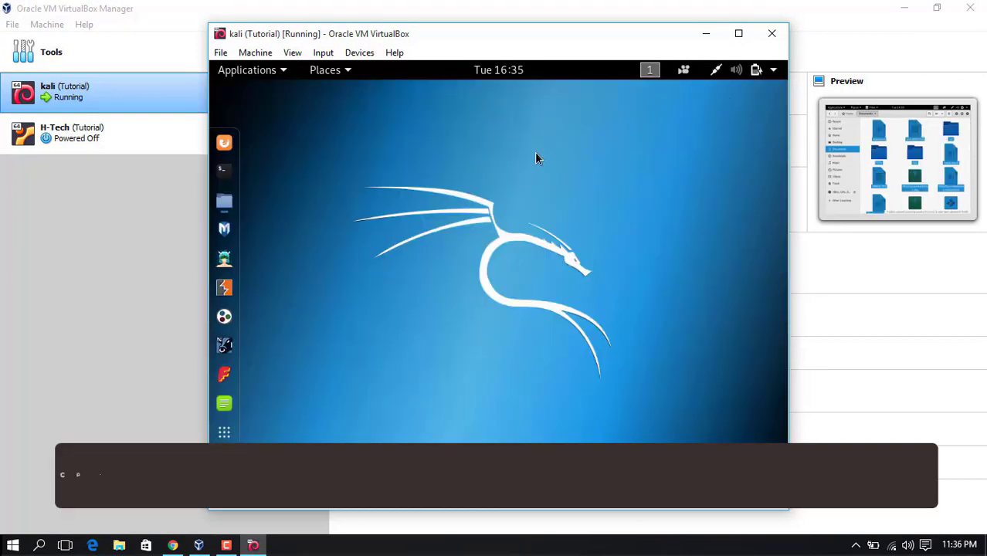
In a new terminal, run cp /media/cdrom/VBoxLinuxAdditions.run /root/Documents/
{"action": "left_click", "coordinate": [229, 179]}
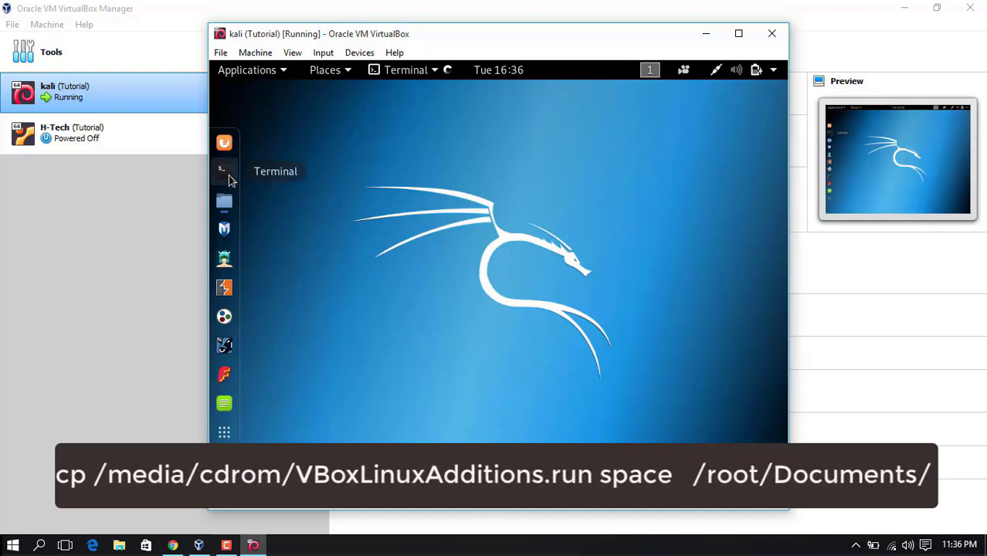
{"action": "type", "text": "cp "}
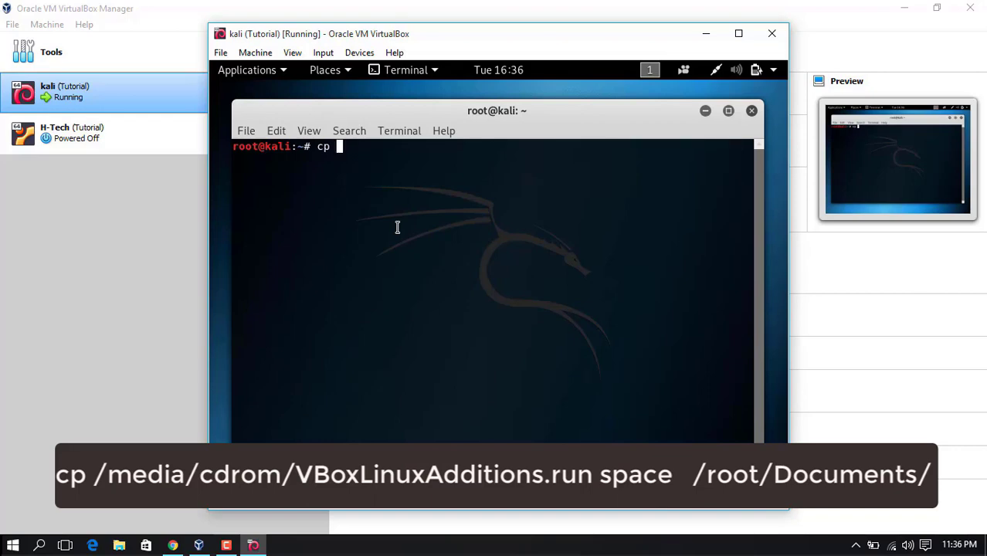
{"action": "type", "text": "/media/"}
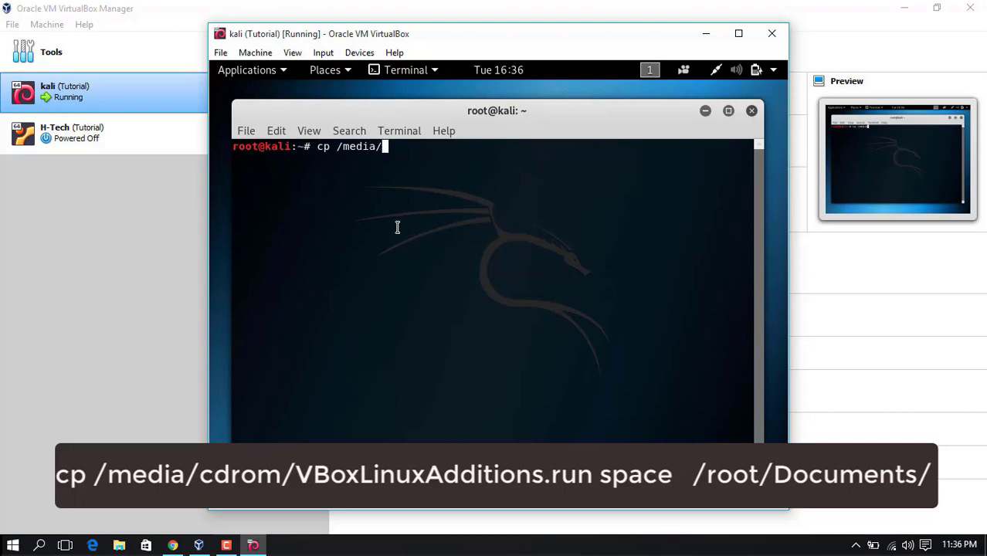
{"action": "type", "text": "cd"}
{"action": "key", "text": "Tab"}
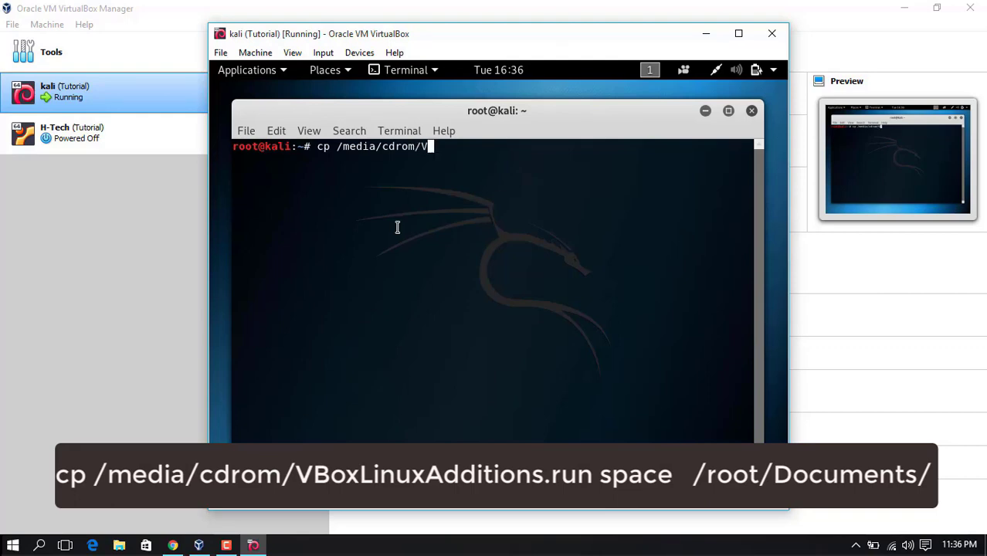
{"action": "type", "text": "/VBoxLi"}
{"action": "key", "text": "Tab"}
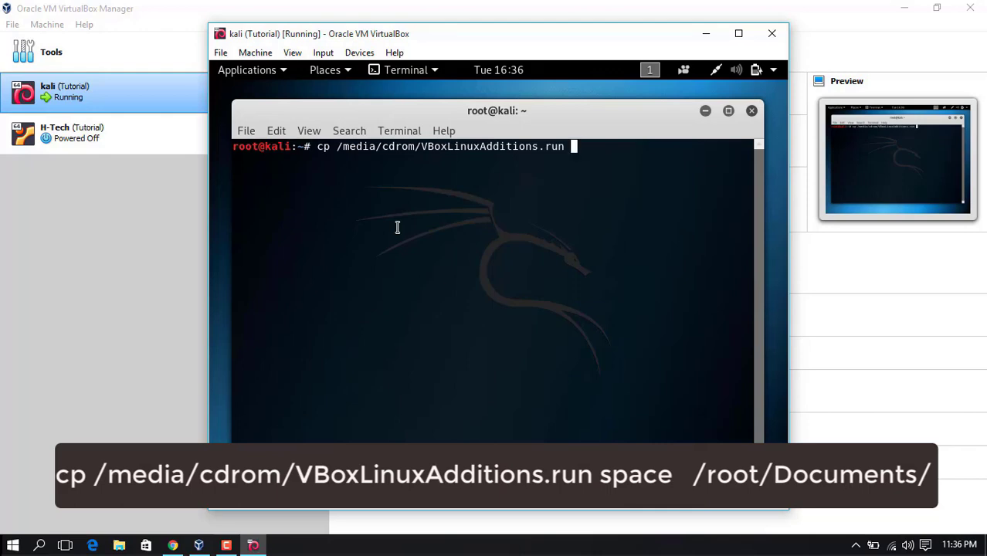
{"action": "type", "text": "/root/Docu"}
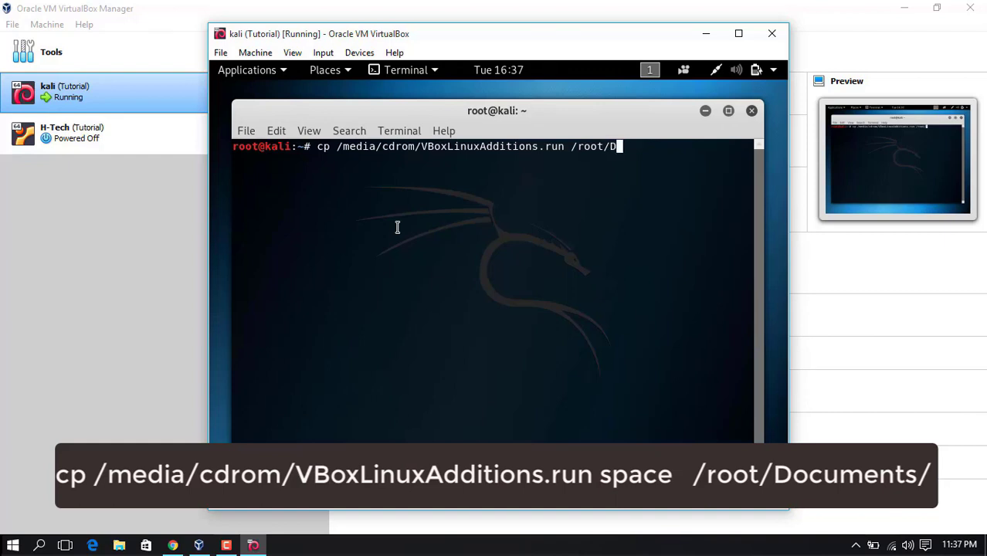
{"action": "key", "text": "Tab"}
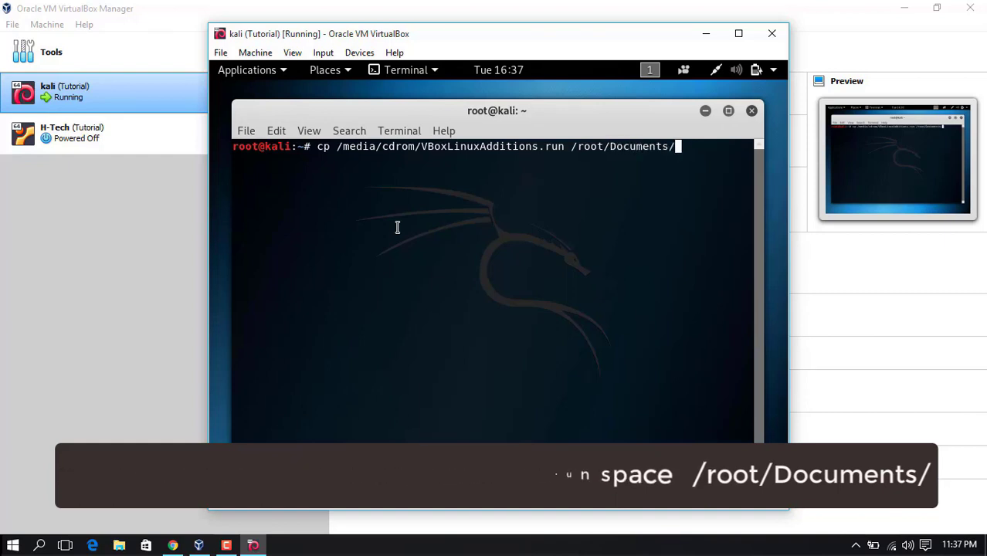
{"action": "key", "text": "Return"}
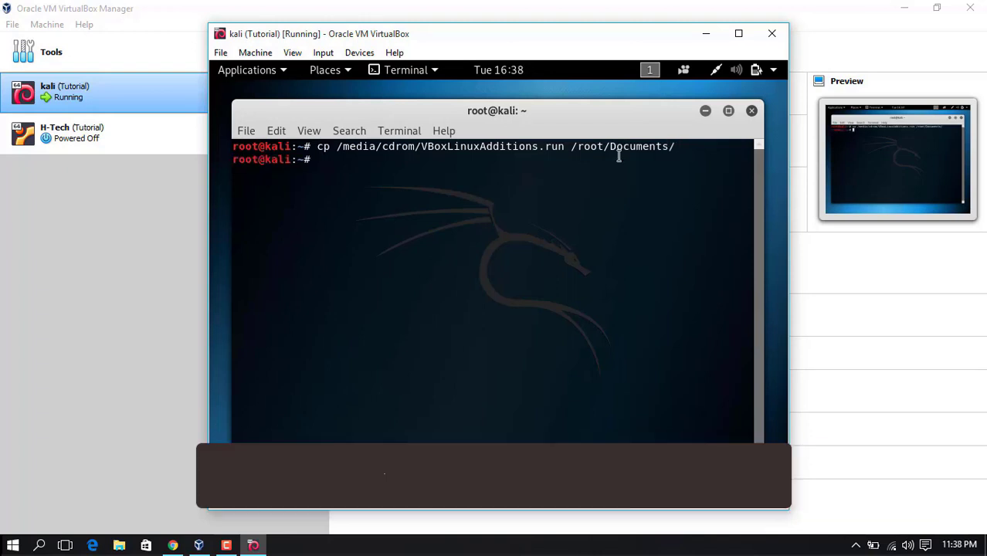
Change into the Documents folder with cd and list its files with ls
{"action": "type", "text": "cd"}
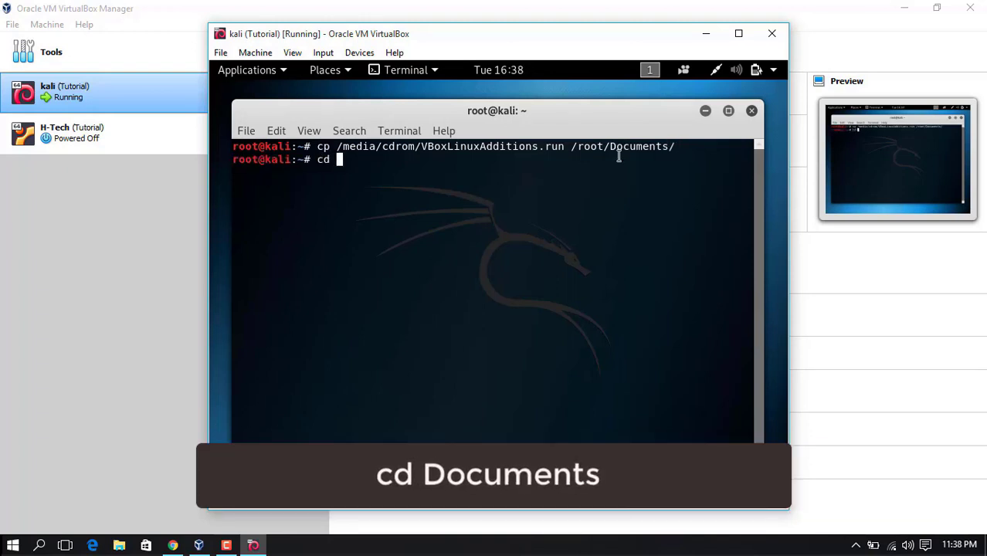
{"action": "type", "text": " Docu"}
{"action": "key", "text": "Tab"}
{"action": "key", "text": "Return"}
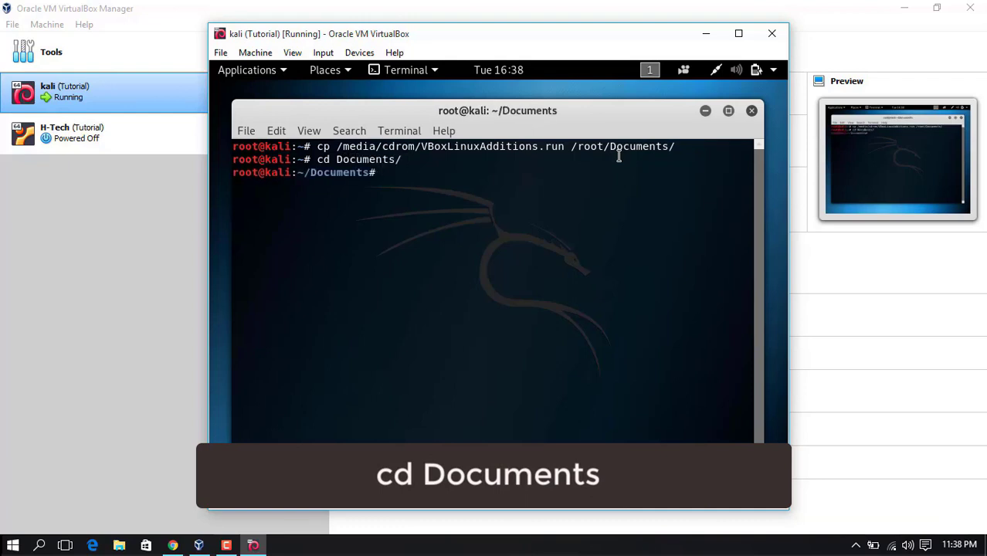
{"action": "type", "text": "ls"}
{"action": "key", "text": "Return"}
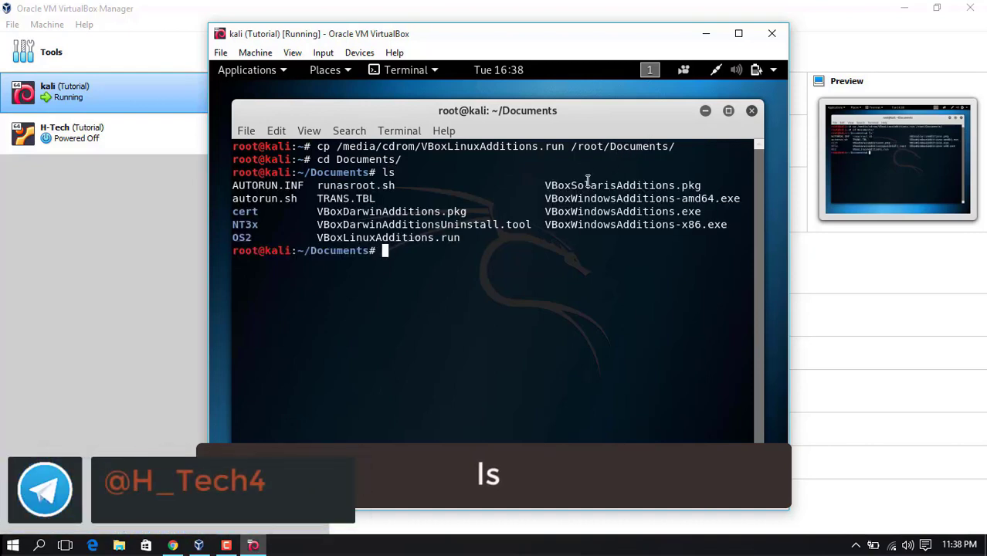
Highlight VBoxLinuxAdditions.run in the listing to confirm it was copied
{"action": "left_click_drag", "start_coordinate": [316, 238], "coordinate": [468, 238]}
{"action": "mouse_move", "coordinate": [454, 238]}
{"action": "left_mouse_down"}
{"action": "mouse_move", "coordinate": [390, 238]}
{"action": "mouse_move", "coordinate": [458, 238]}
{"action": "left_mouse_up"}
{"action": "left_click", "coordinate": [390, 250]}
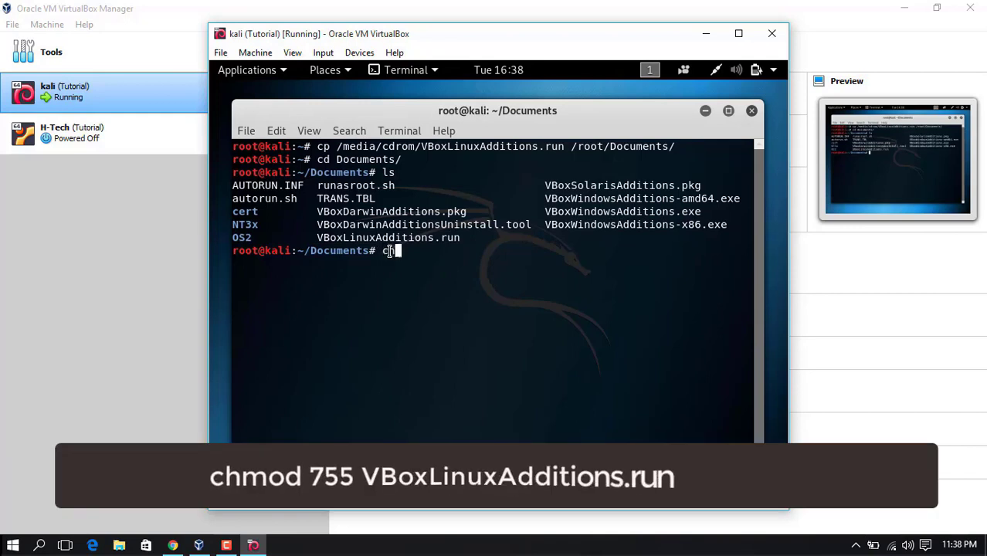
Run chmod 755 VBoxLinuxAdditions.run to make the installer executable
{"action": "type", "text": "chmod "}
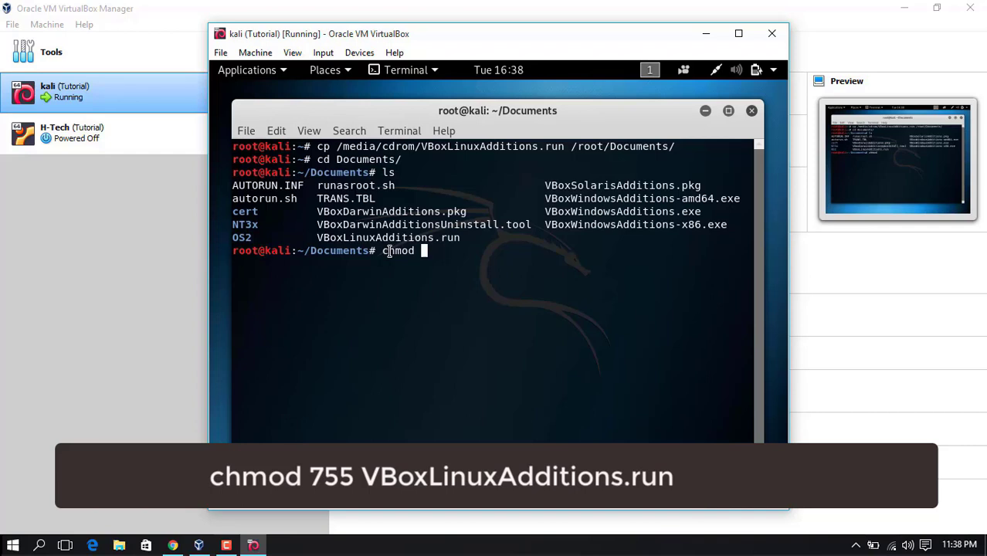
{"action": "type", "text": "755 VBoxL"}
{"action": "key", "text": "Tab"}
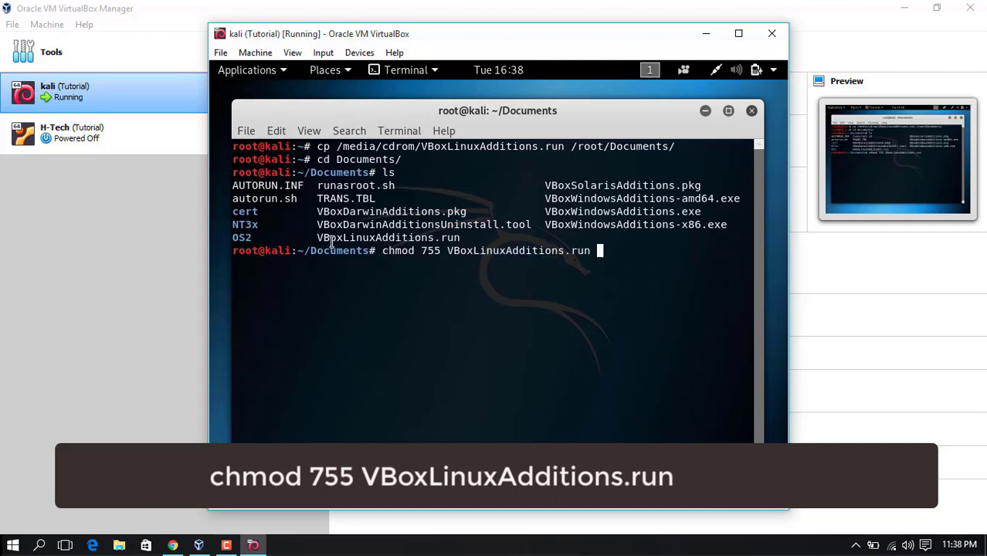
{"action": "left_click_drag", "start_coordinate": [421, 252], "coordinate": [442, 252]}
{"action": "left_click", "coordinate": [595, 251]}
{"action": "key", "text": "Return"}
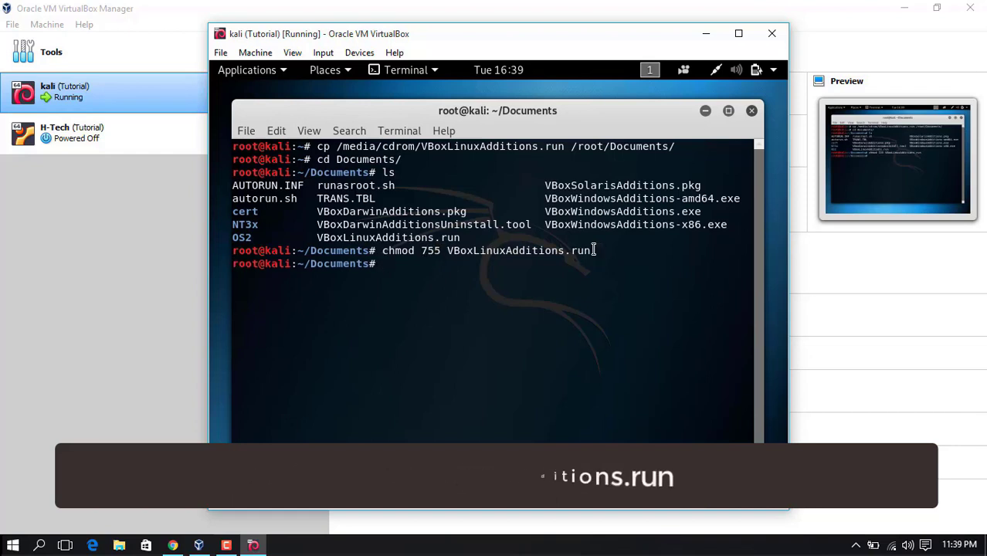
Run sudo ./VBoxLinuxAdditions.run and note the output saying a restart is required
{"action": "type", "text": "sud"}
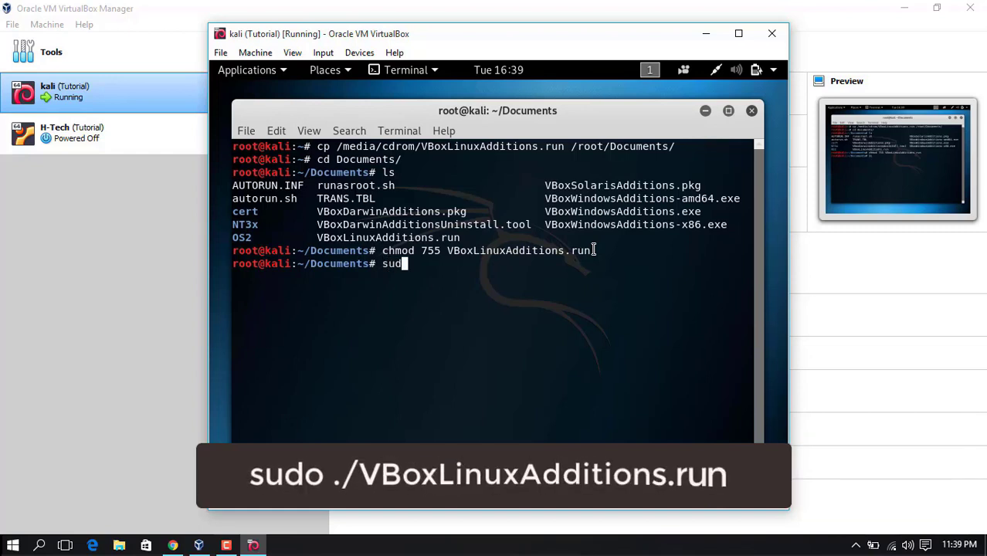
{"action": "type", "text": "o ."}
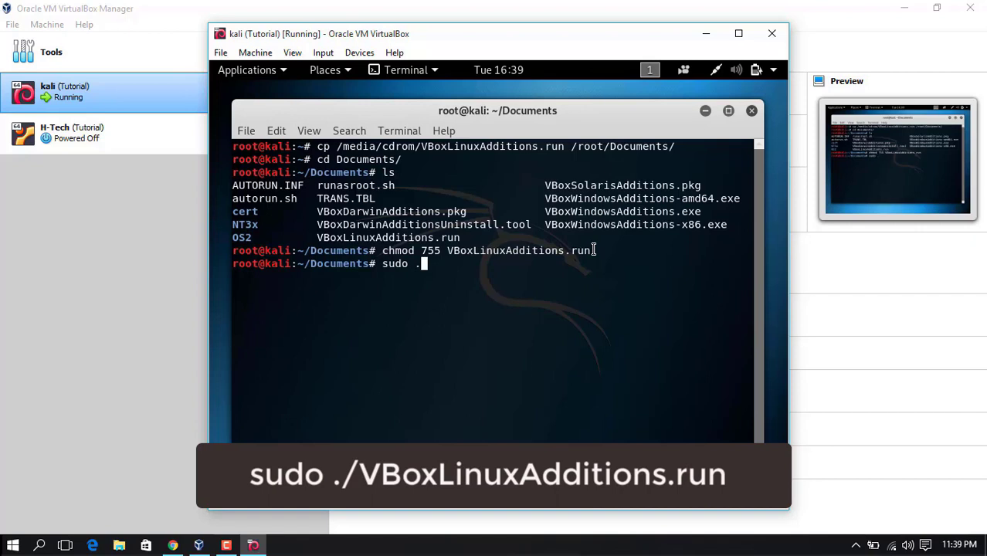
{"action": "type", "text": "/"}
{"action": "type", "text": "V"}
{"action": "type", "text": "Bo"}
{"action": "type", "text": "x;"}
{"action": "type", "text": "L"}
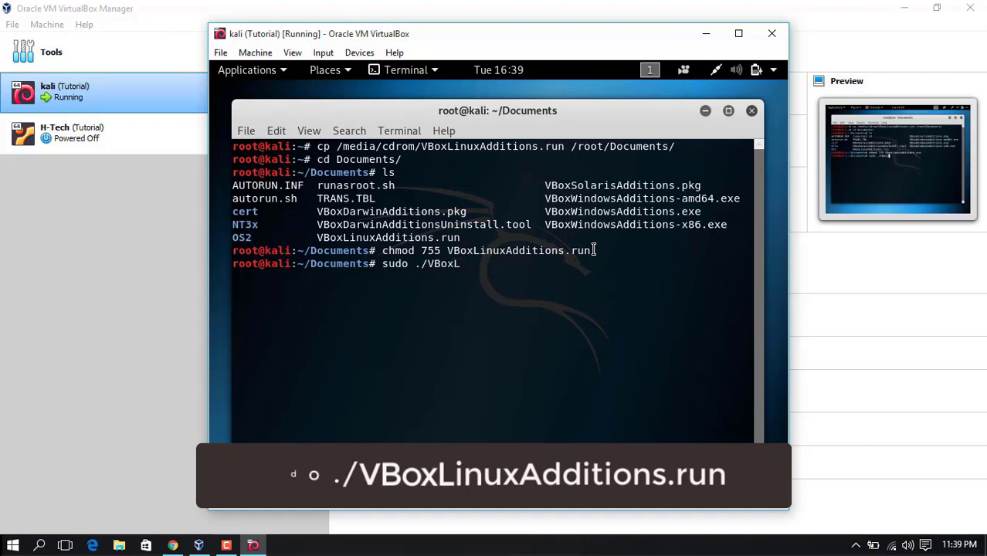
{"action": "key", "text": "Tab"}
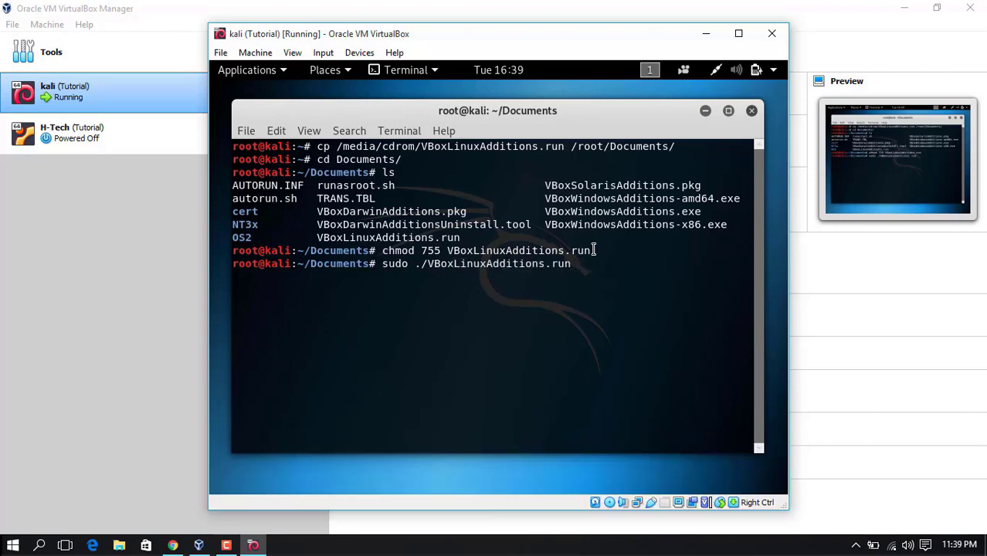
{"action": "key", "text": "Return"}
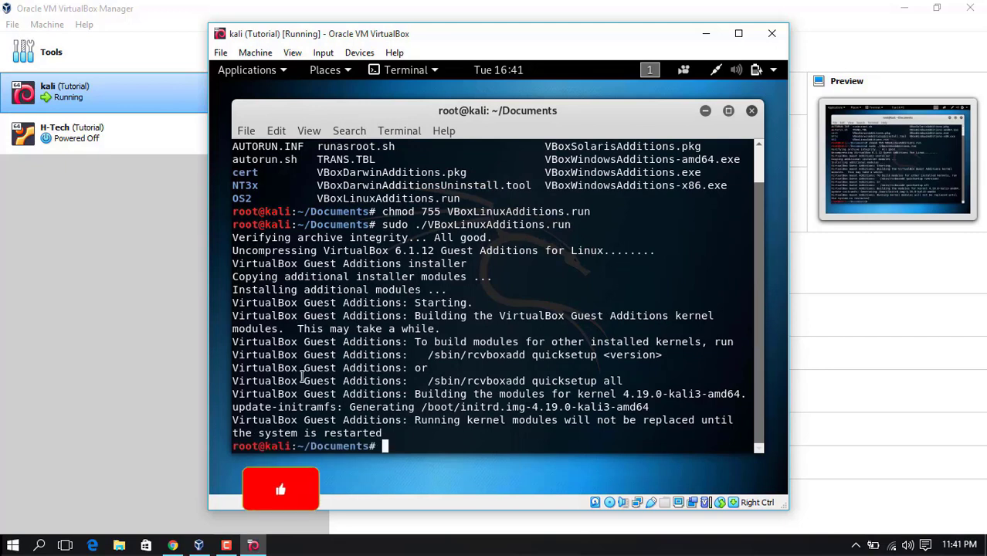
{"action": "left_click_drag", "start_coordinate": [324, 433], "coordinate": [742, 435]}
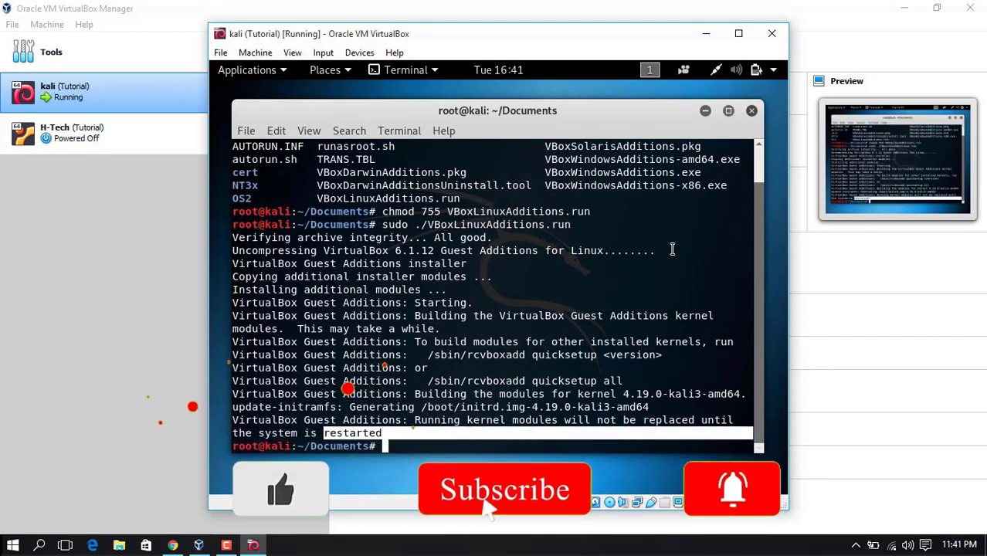
Restart the Kali guest from the system menu, booting the default GRUB entry
{"action": "left_click", "coordinate": [761, 69]}
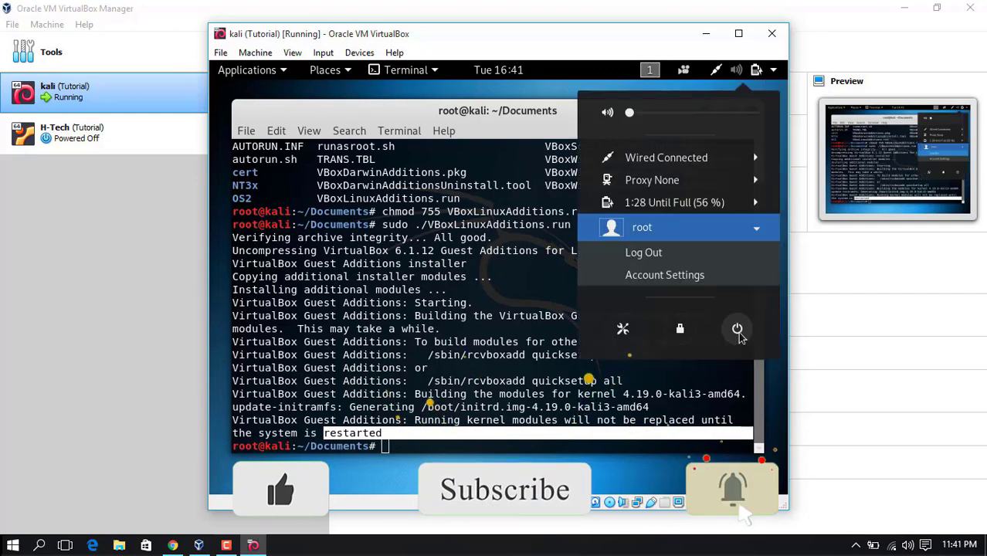
{"action": "left_click", "coordinate": [738, 332]}
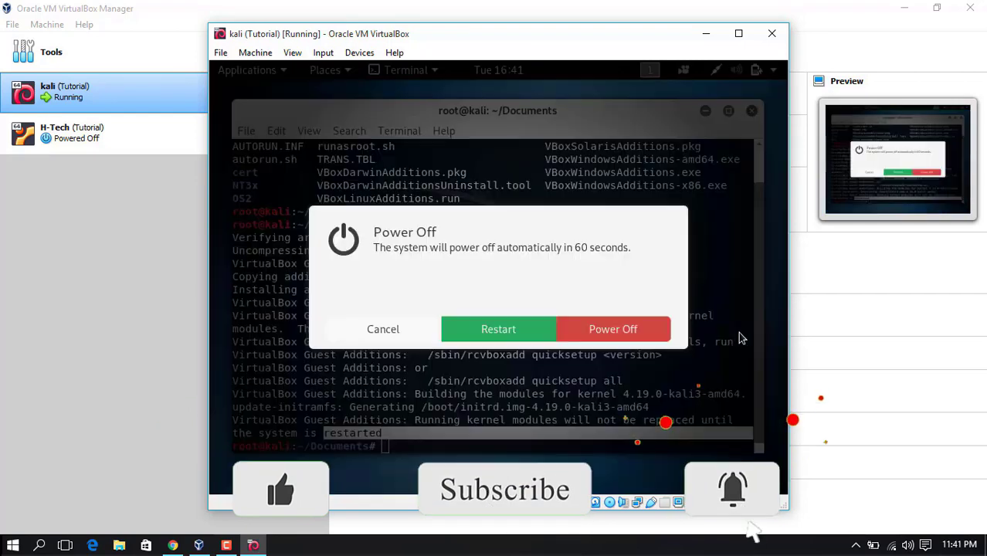
{"action": "left_click", "coordinate": [499, 329]}
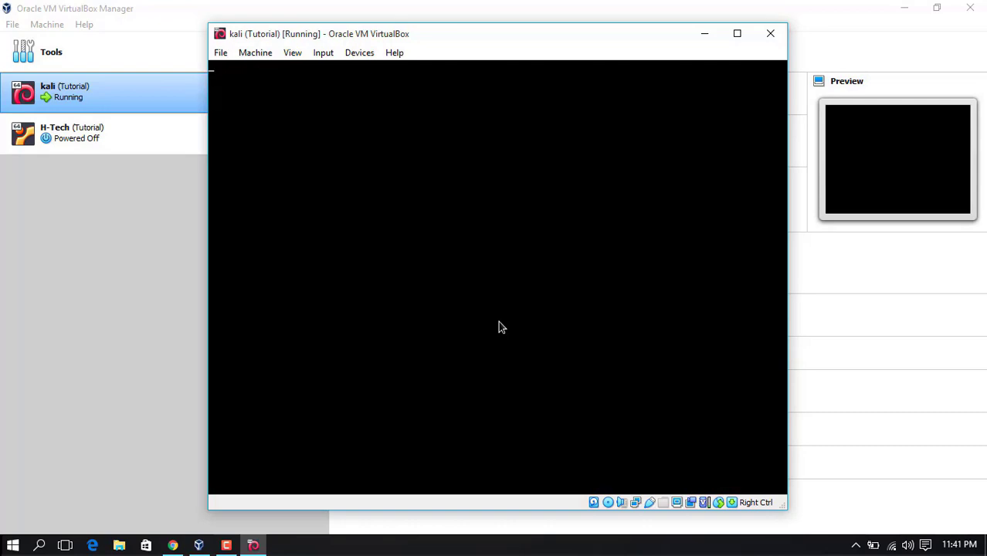
{"action": "key", "text": "Return"}
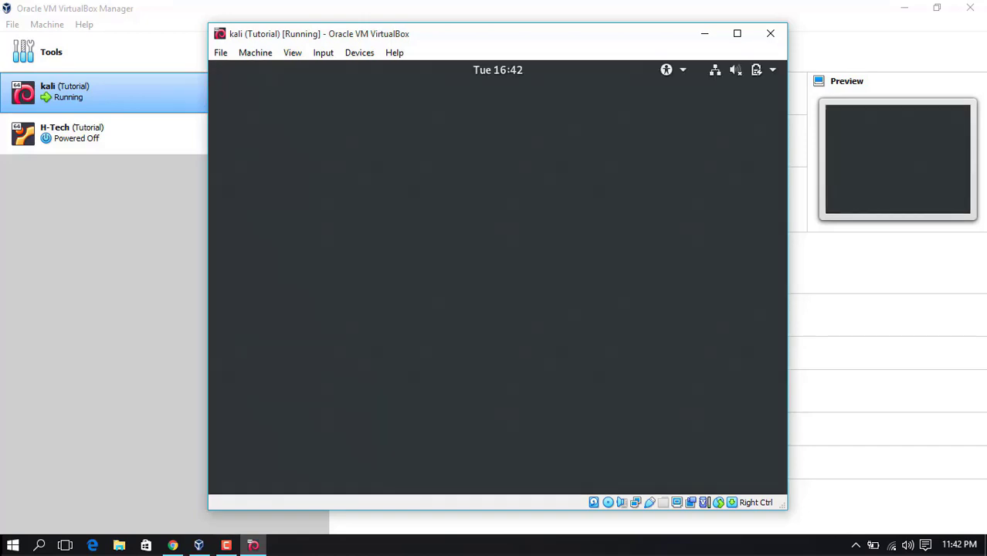
Log back in as root with the account password
{"action": "type", "text": "root"}
{"action": "key", "text": "Return"}
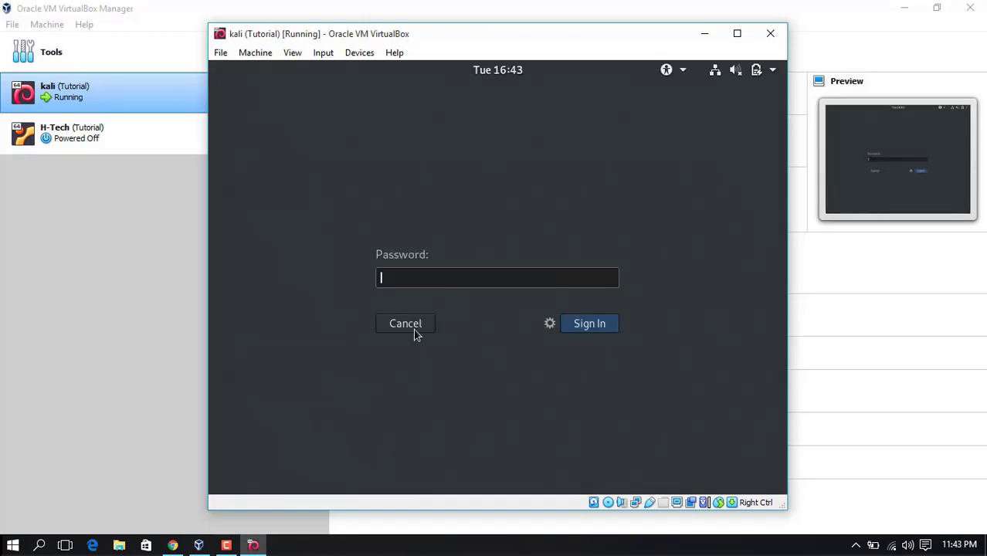
{"action": "type", "text": "*************"}
{"action": "key", "text": "Return"}
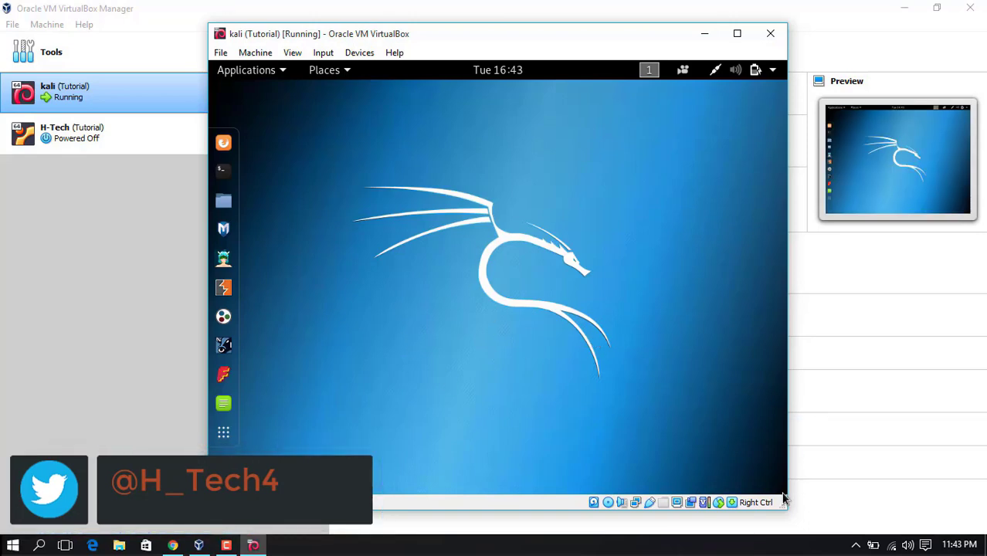
Widen and maximise the Kali window, then switch the guest to full-screen mode
{"action": "left_click_drag", "start_coordinate": [788, 500], "coordinate": [964, 485]}
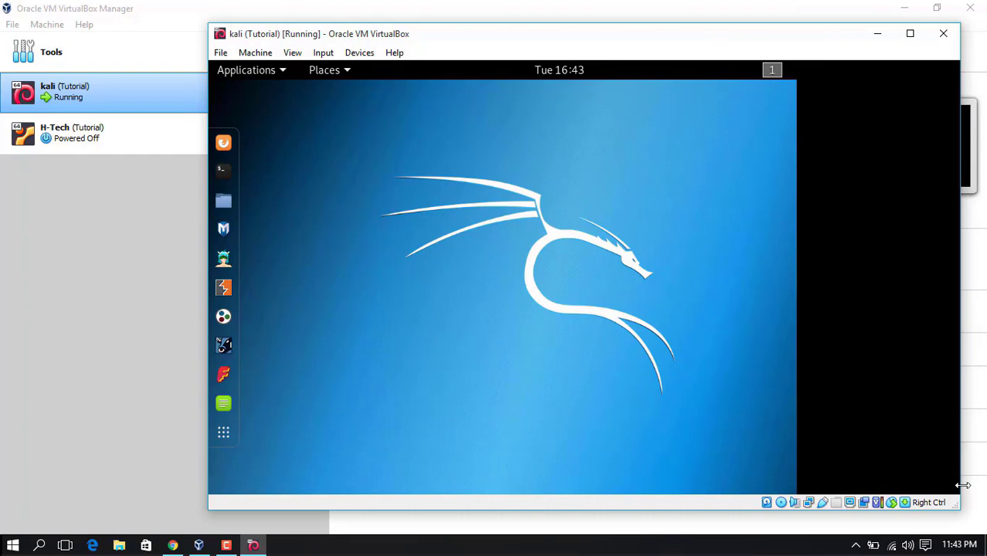
{"action": "left_click_drag", "start_coordinate": [963, 485], "coordinate": [962, 485]}
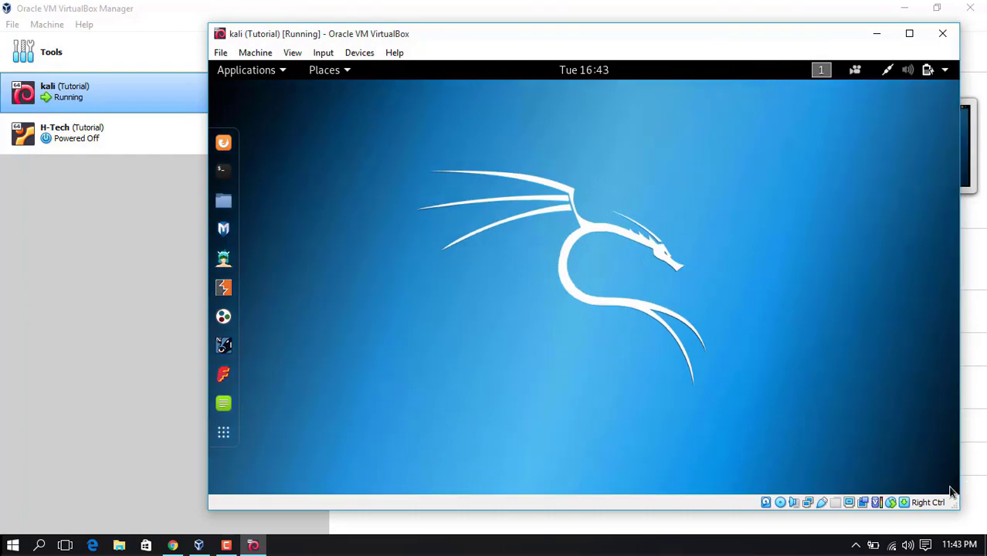
{"action": "left_click", "coordinate": [910, 34]}
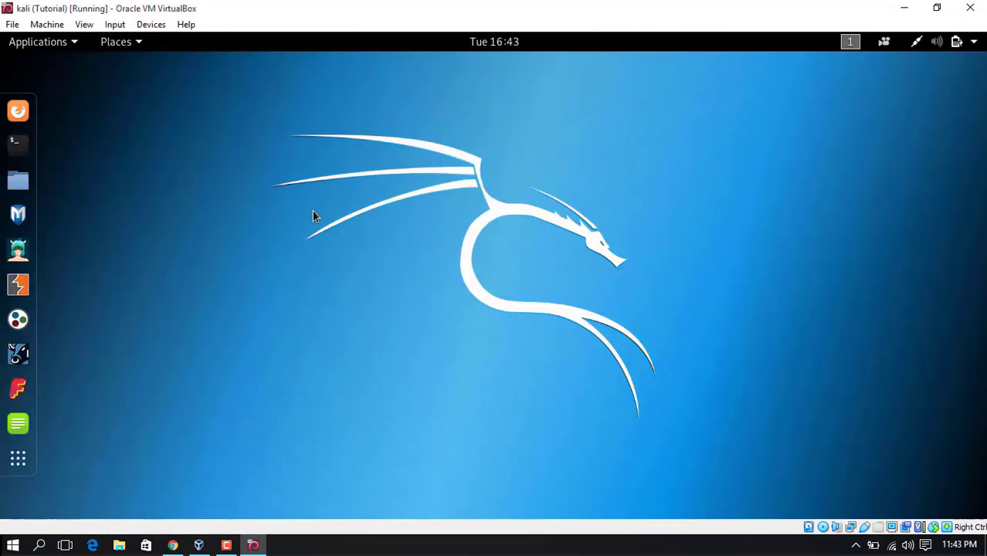
{"action": "left_click", "coordinate": [84, 24]}
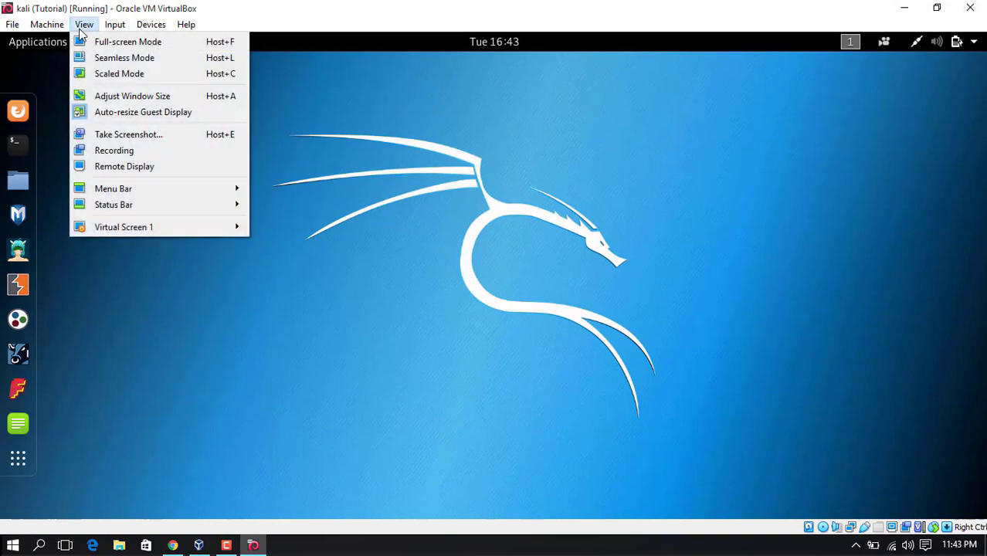
{"action": "left_click", "coordinate": [96, 48]}
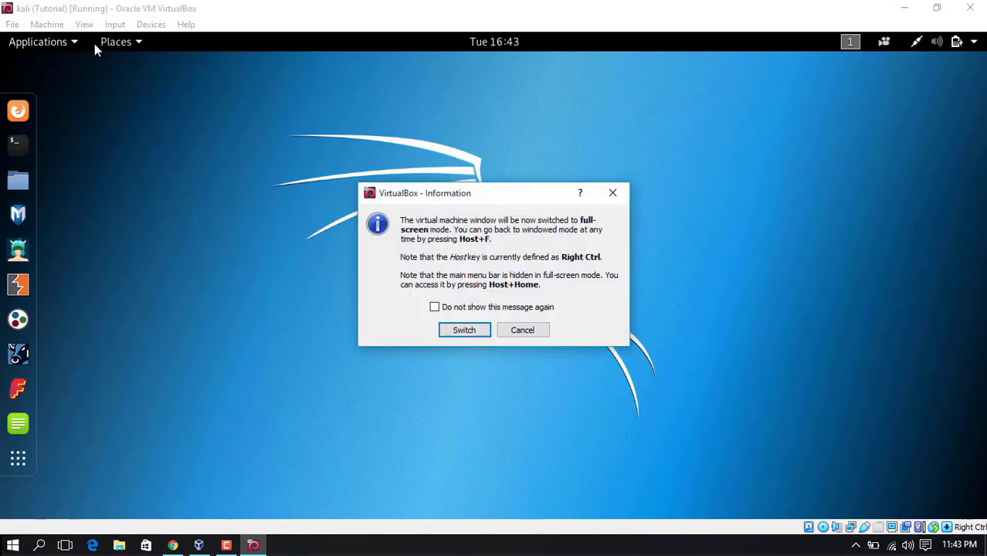
{"action": "left_click", "coordinate": [478, 332]}
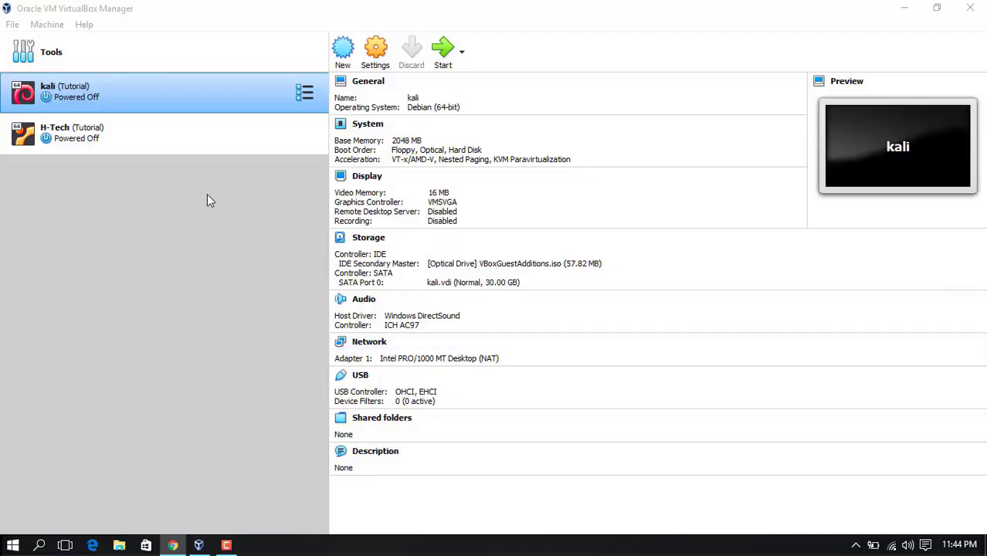
Select and start the H-Tech virtual machine
{"action": "left_click", "coordinate": [219, 140]}
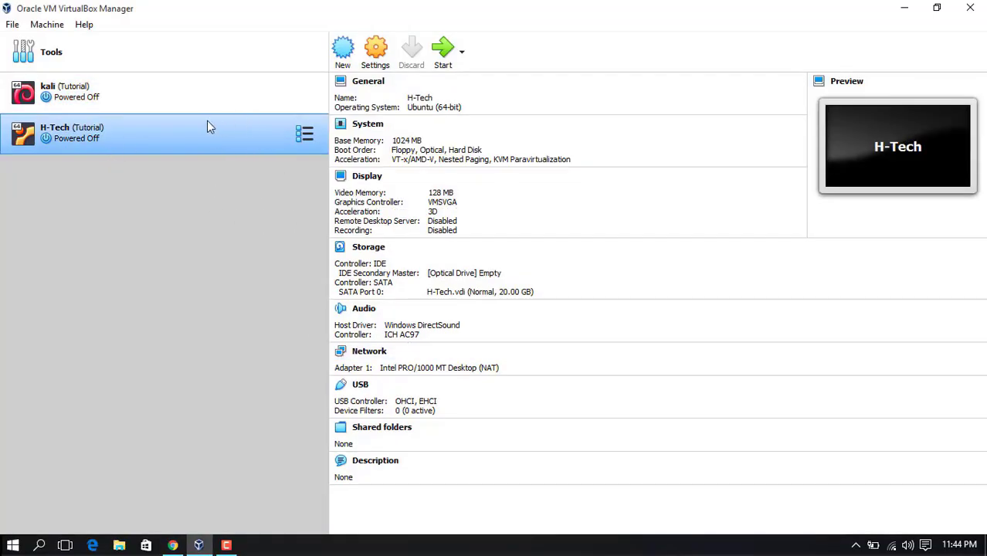
{"action": "left_click", "coordinate": [441, 54]}
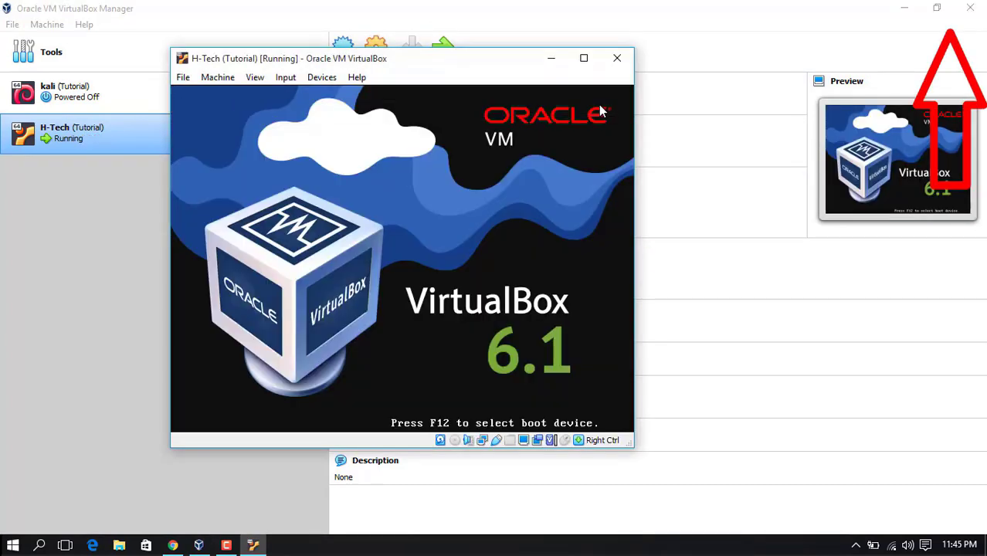
{"action": "left_click_drag", "start_coordinate": [469, 56], "coordinate": [558, 77]}
{"action": "left_click_drag", "start_coordinate": [678, 61], "coordinate": [637, 53]}
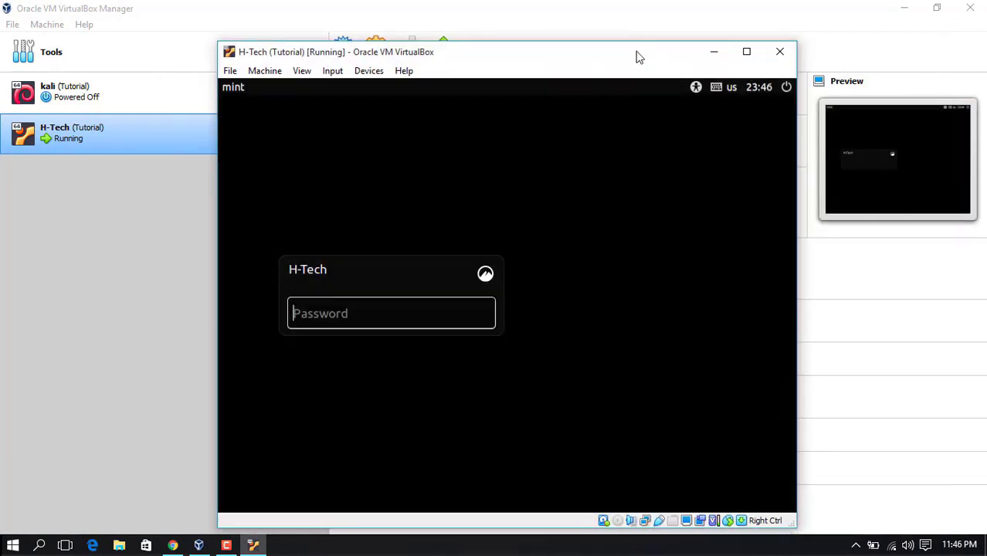
Log in to Mint with the account password and widen the window to test resizing
{"action": "type", "text": "*********"}
{"action": "key", "text": "Return"}
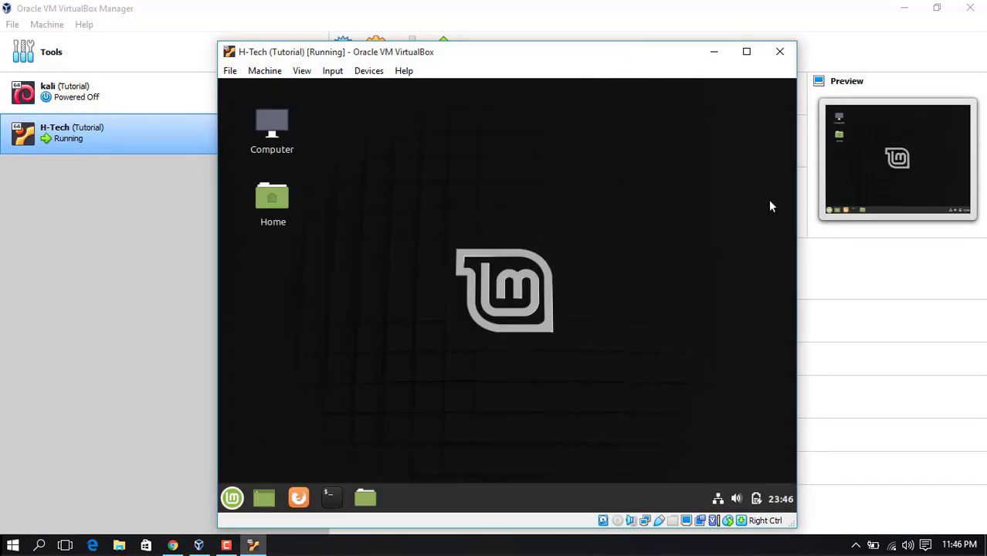
{"action": "left_click_drag", "start_coordinate": [801, 490], "coordinate": [917, 514]}
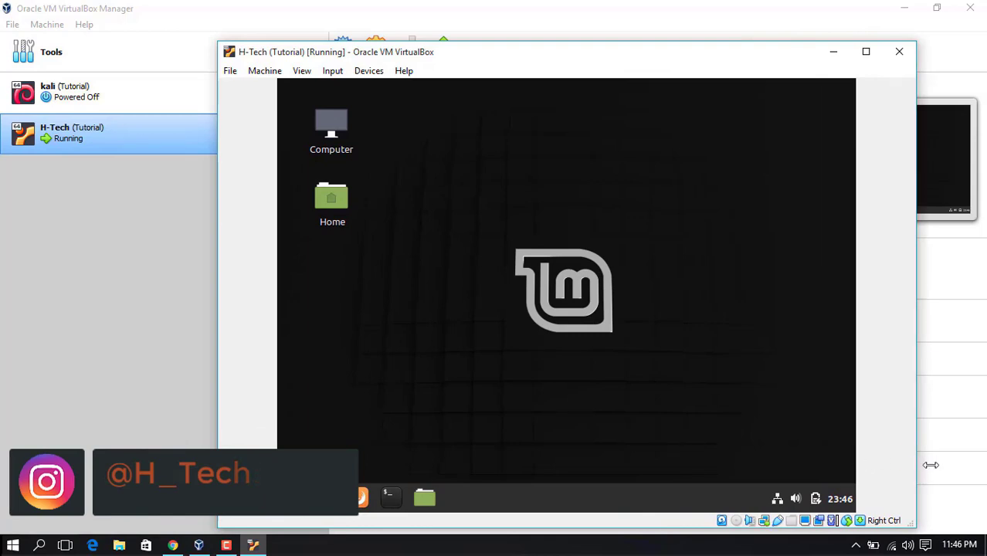
Widen and maximize the Mint VM window, confirming the desktop stays fixed, then restore it
{"action": "left_click_drag", "start_coordinate": [914, 463], "coordinate": [803, 450]}
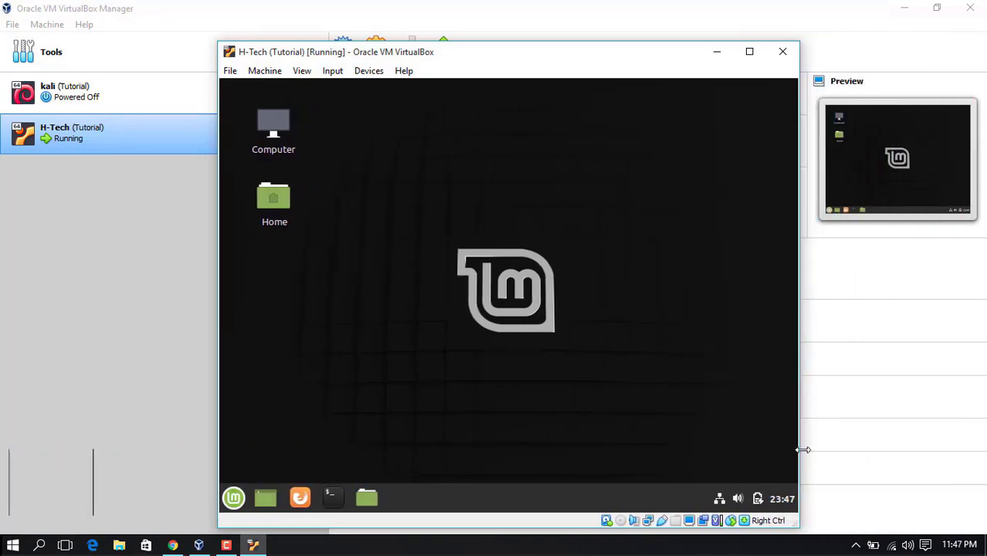
{"action": "left_click", "coordinate": [749, 51]}
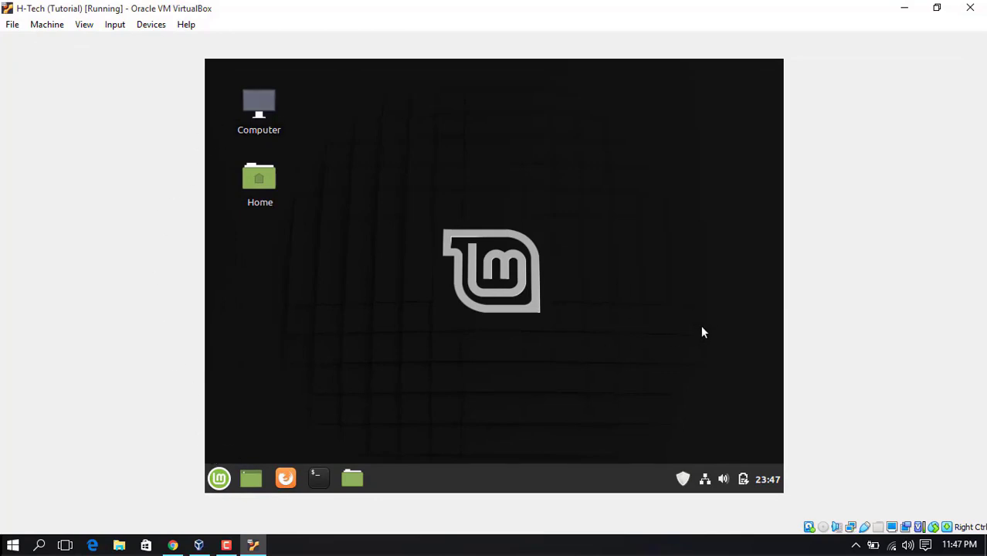
{"action": "left_click", "coordinate": [937, 8]}
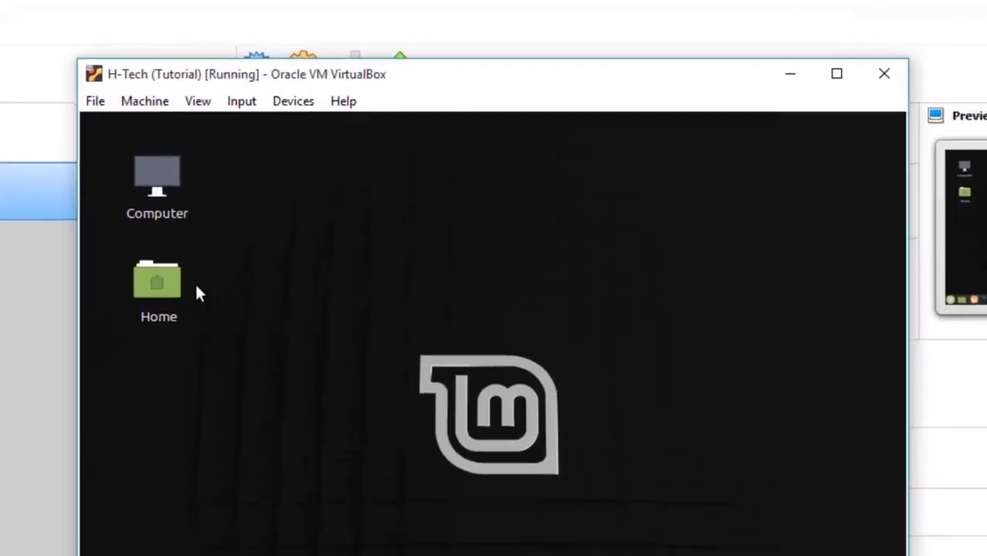
Insert the Guest Additions CD image into the Mint VM from the Devices menu
{"action": "left_click", "coordinate": [281, 109]}
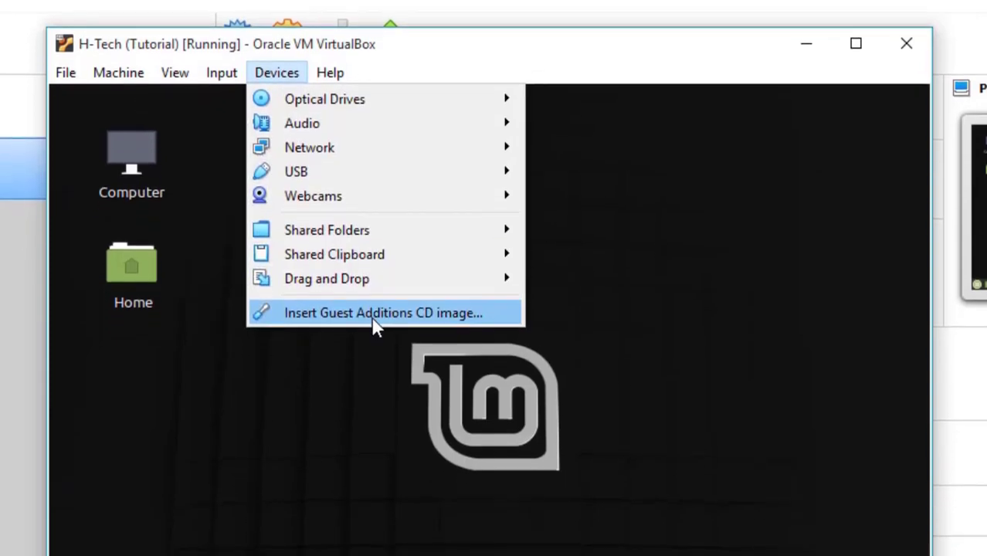
{"action": "left_click", "coordinate": [384, 316]}
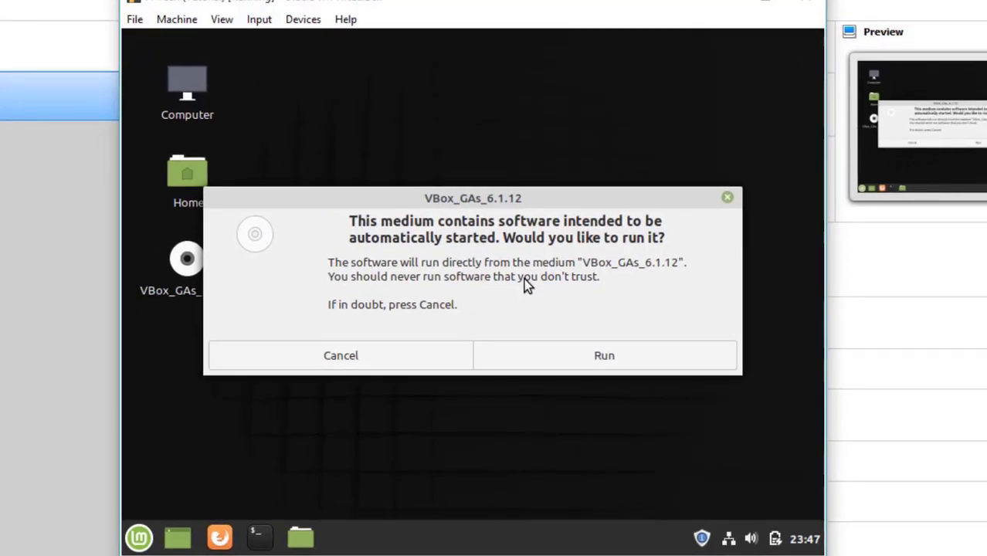
Run the Guest Additions software from the CD, authorizing it with the user password
{"action": "left_click", "coordinate": [591, 362]}
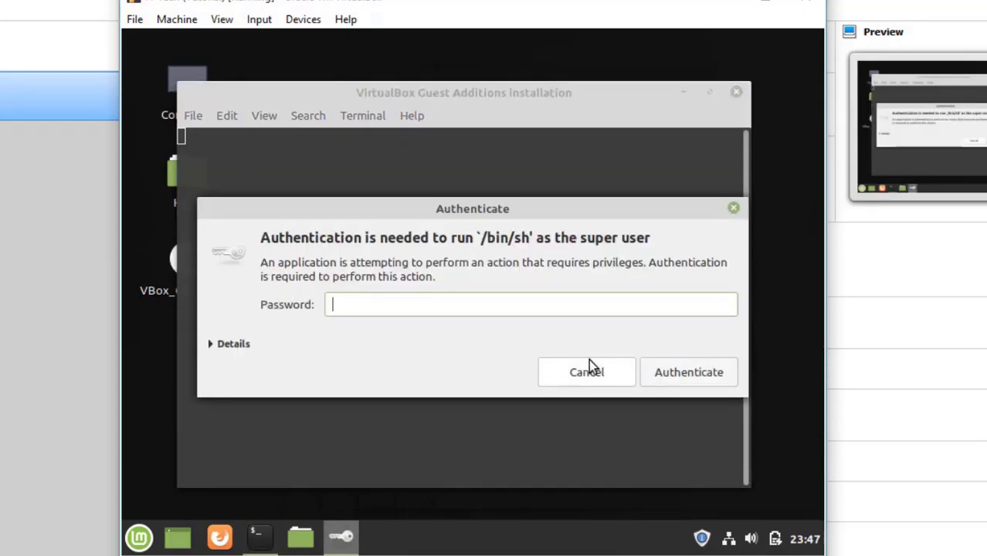
{"action": "type", "text": "••"}
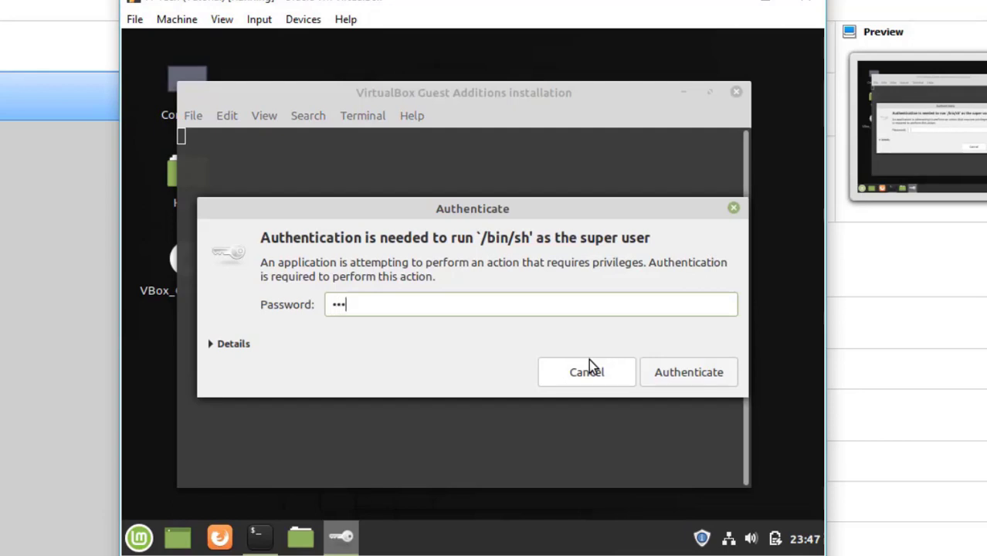
{"action": "type", "text": "••••••"}
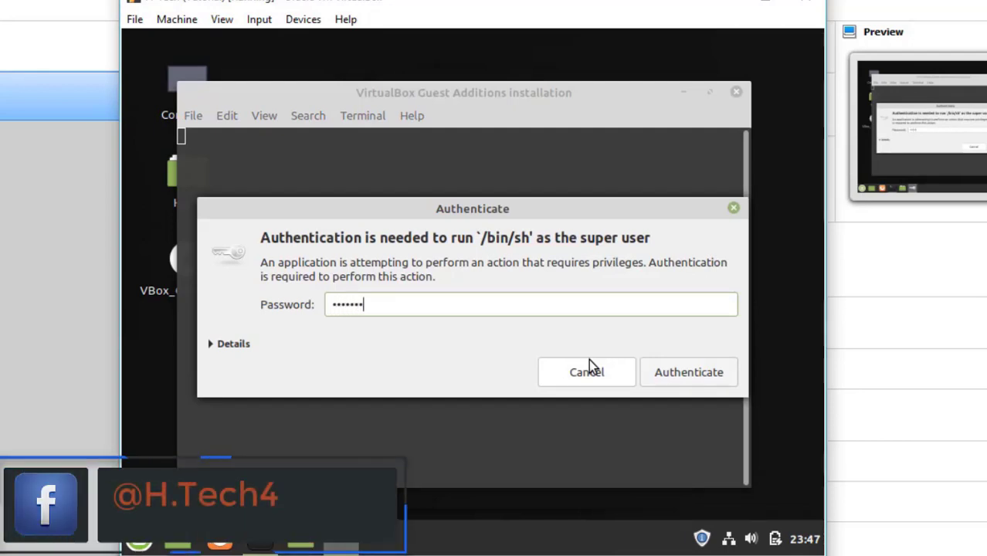
{"action": "key", "text": "Return"}
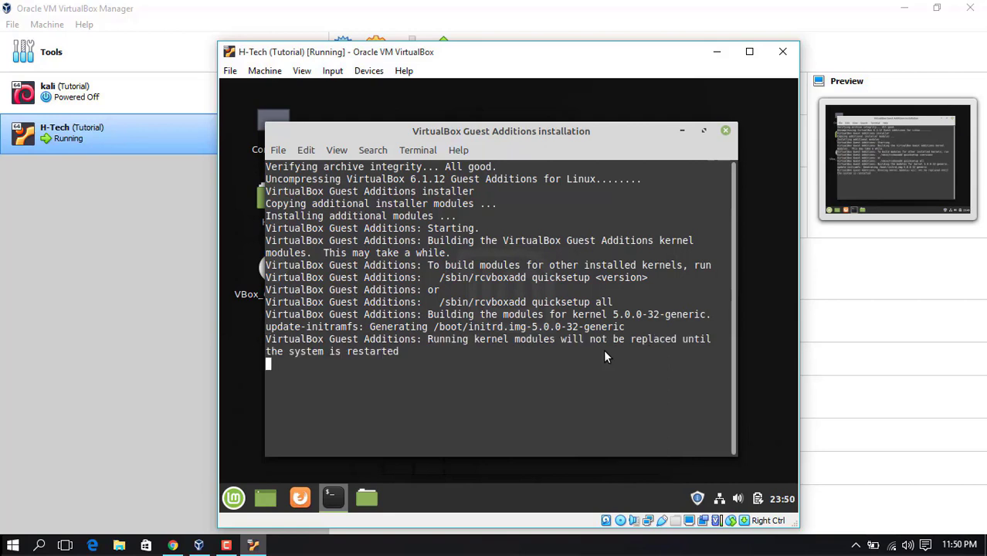
Review the restart note once installation finishes and close the installer terminal
{"action": "left_click_drag", "start_coordinate": [342, 354], "coordinate": [388, 355]}
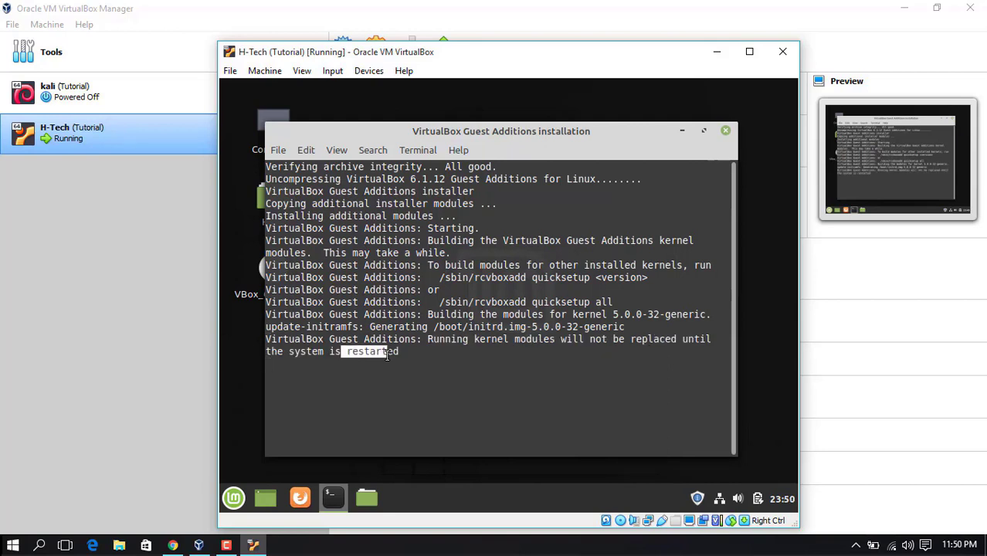
{"action": "left_click", "coordinate": [408, 354]}
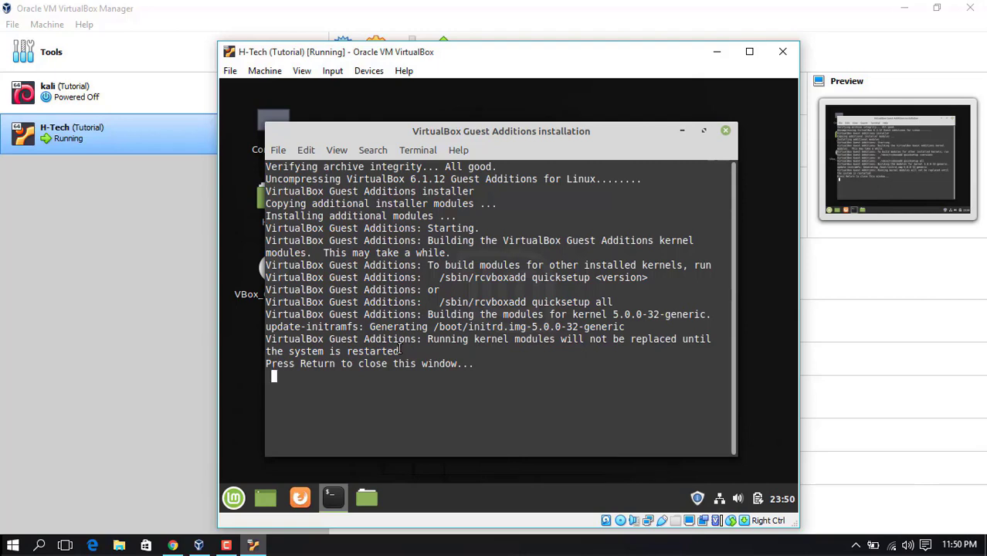
{"action": "key", "text": "Return"}
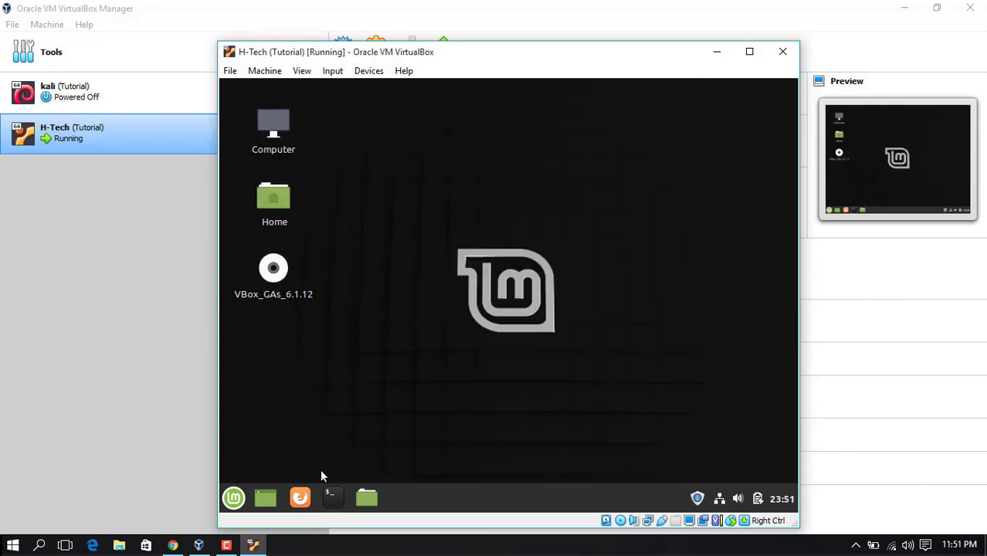
{"action": "left_click", "coordinate": [276, 276]}
{"action": "double_click", "coordinate": [276, 276]}
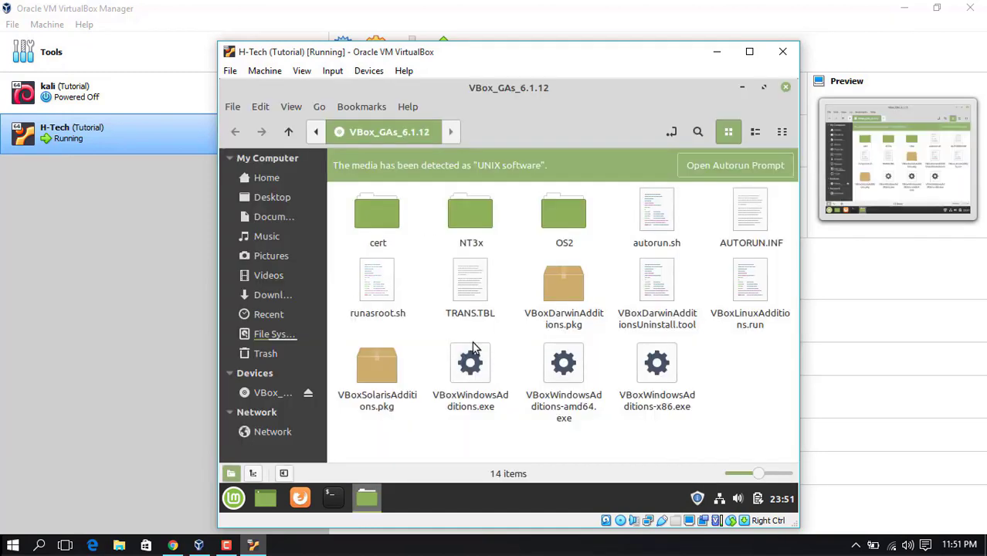
{"action": "right_click", "coordinate": [752, 363]}
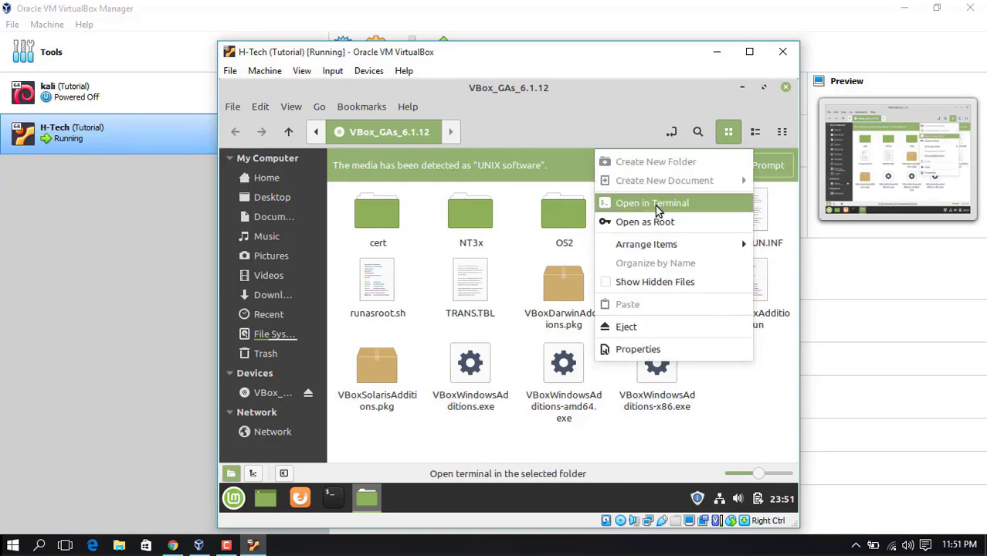
{"action": "left_click", "coordinate": [657, 209]}
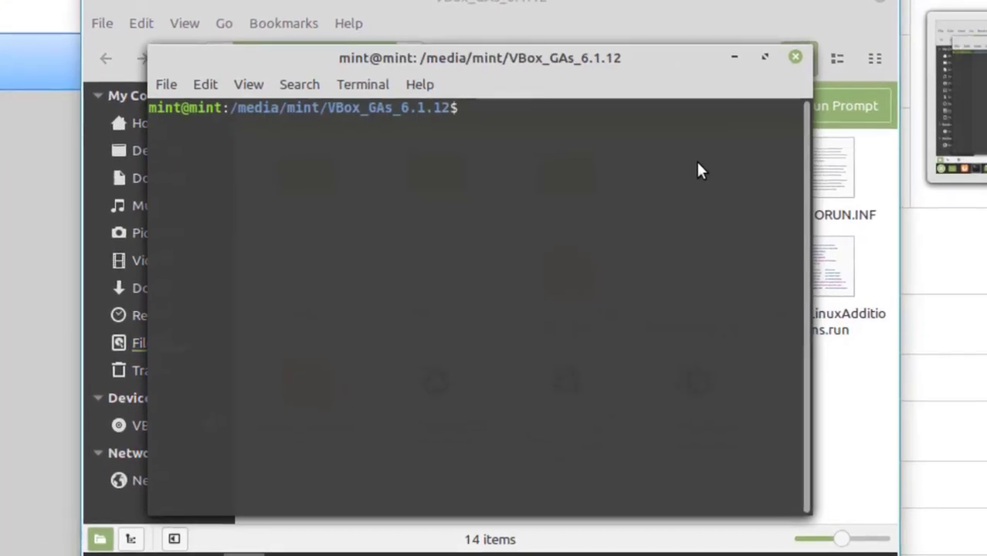
{"action": "type", "text": "sudo ./"}
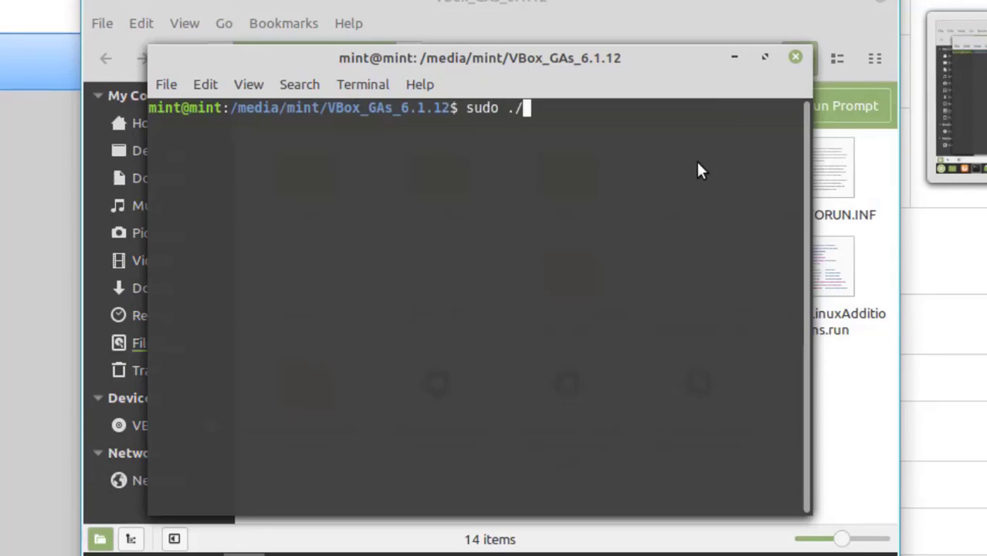
{"action": "type", "text": "V"}
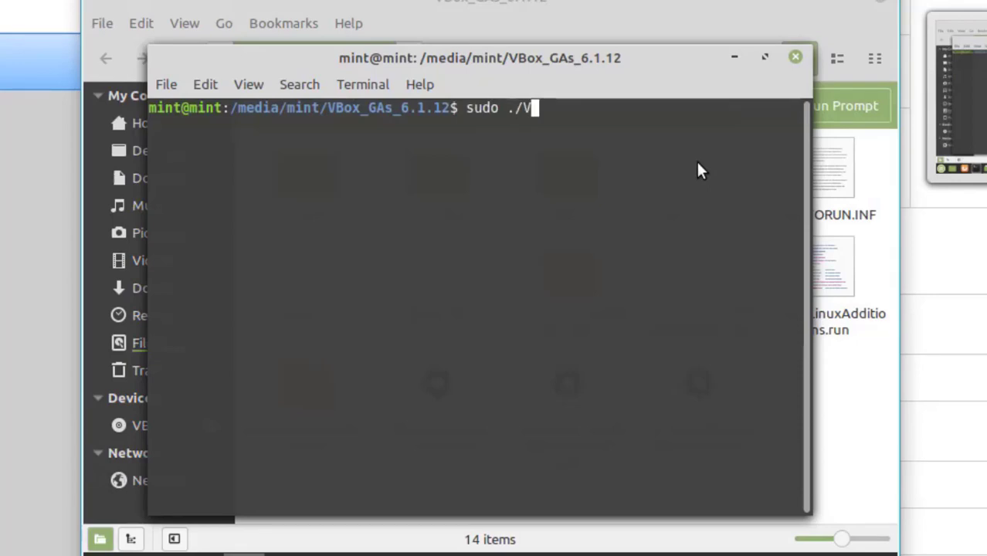
{"action": "type", "text": "B"}
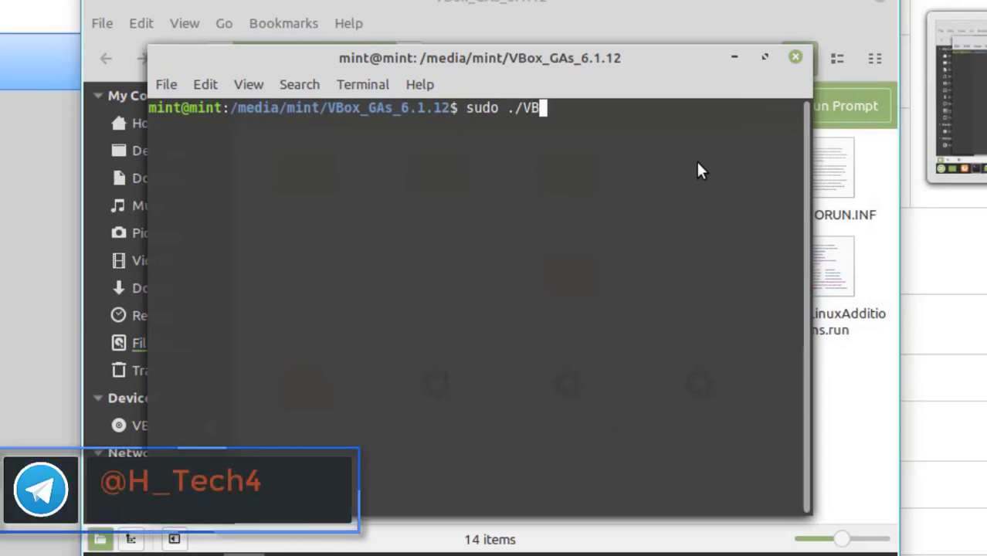
{"action": "type", "text": "oxL"}
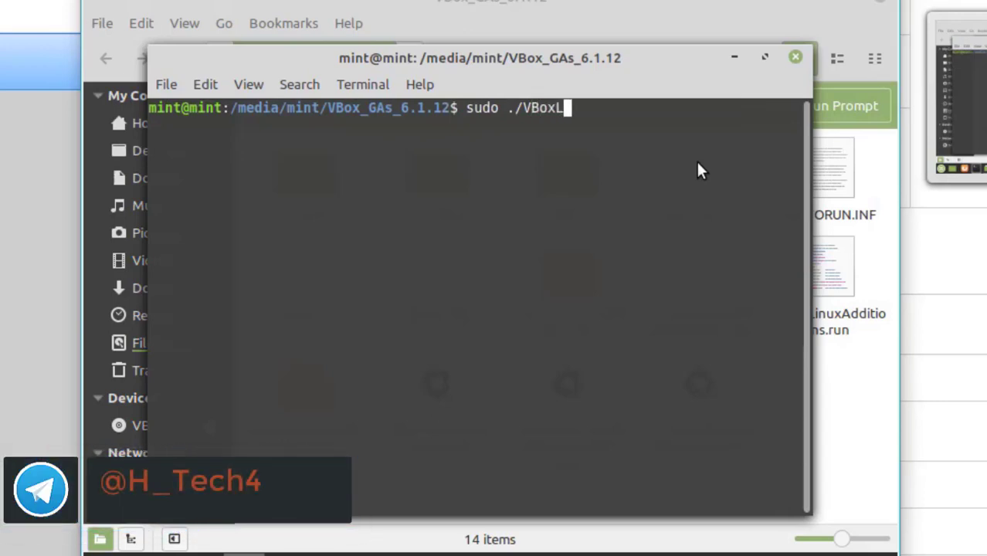
{"action": "key", "text": "Tab"}
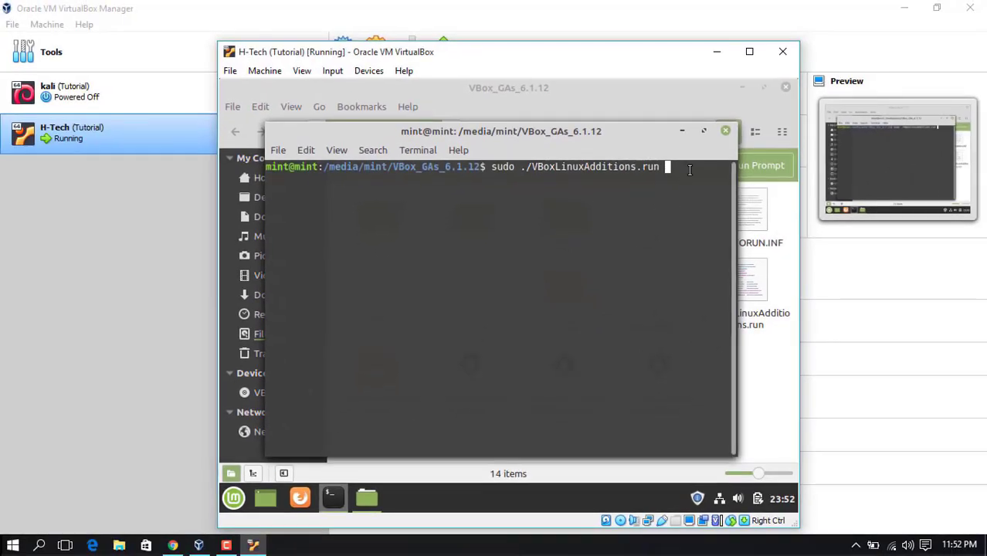
{"action": "left_click", "coordinate": [726, 134]}
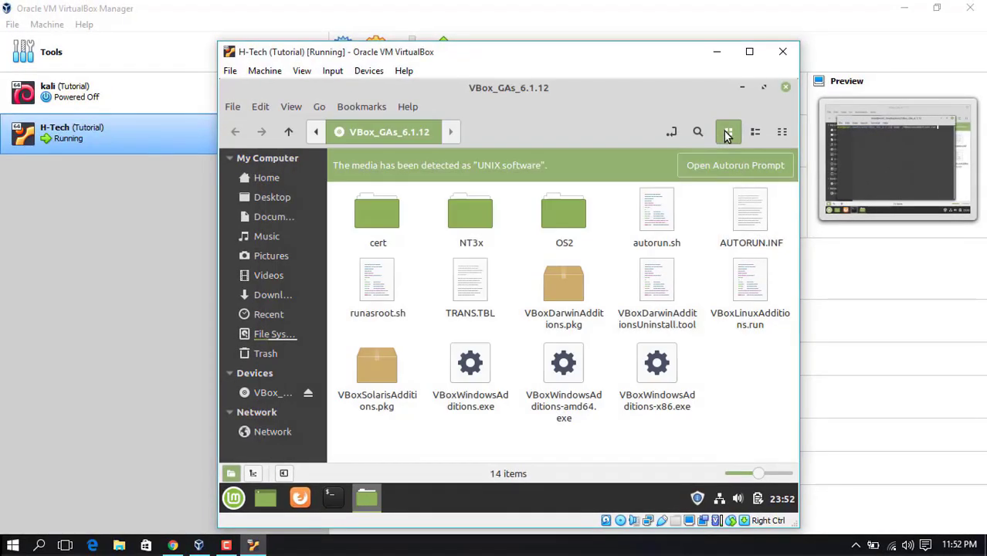
{"action": "left_click", "coordinate": [786, 89]}
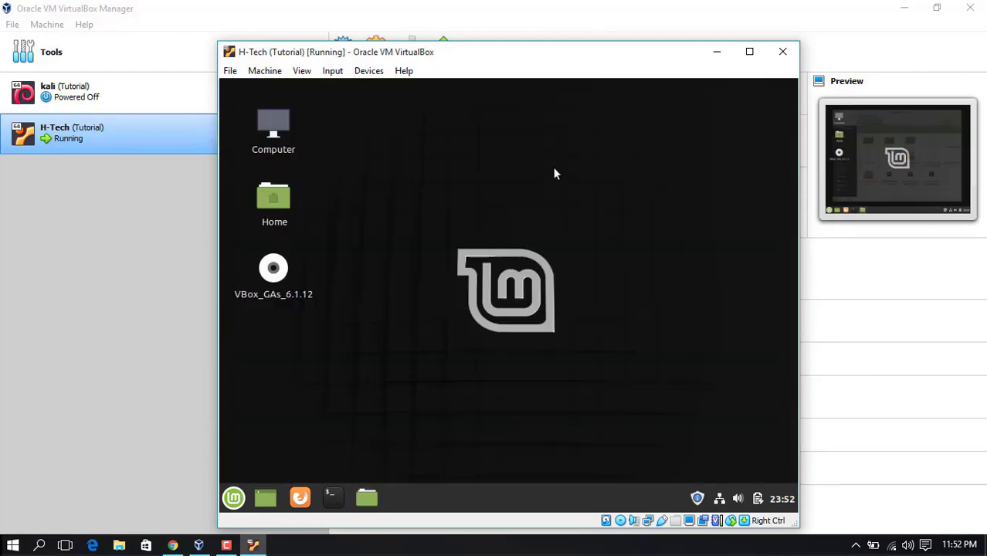
Restart Linux Mint from its menu and log back in with the user password
{"action": "left_click", "coordinate": [233, 499]}
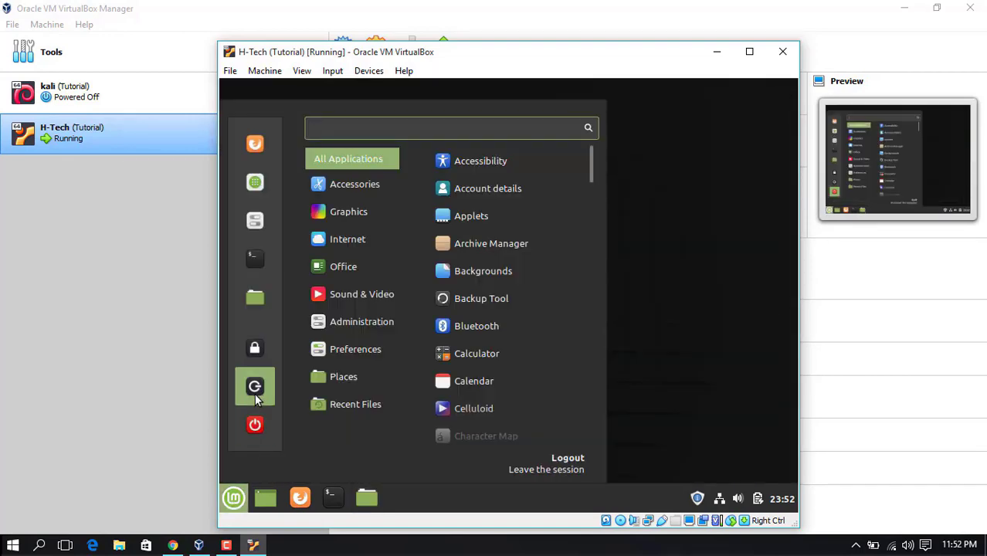
{"action": "left_click", "coordinate": [256, 426]}
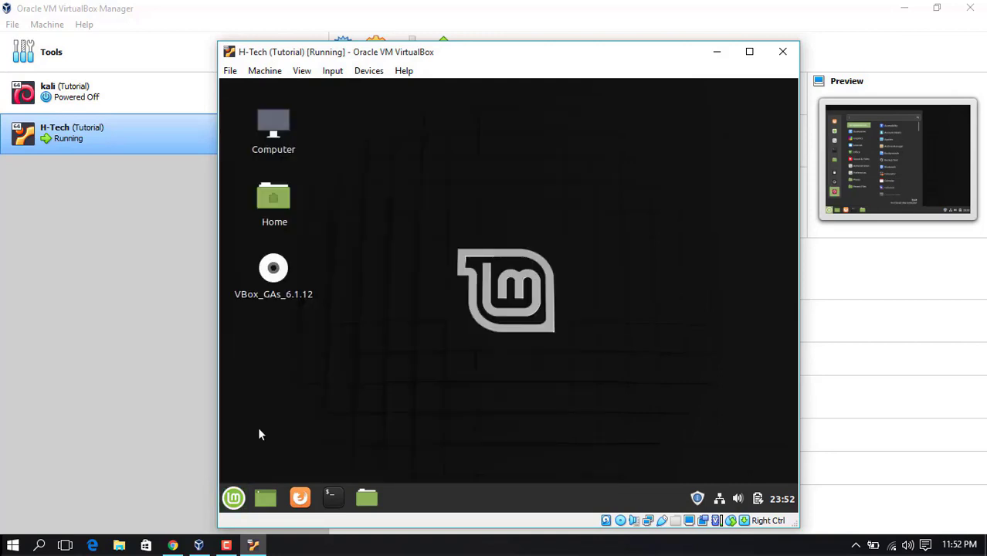
{"action": "left_click", "coordinate": [474, 316]}
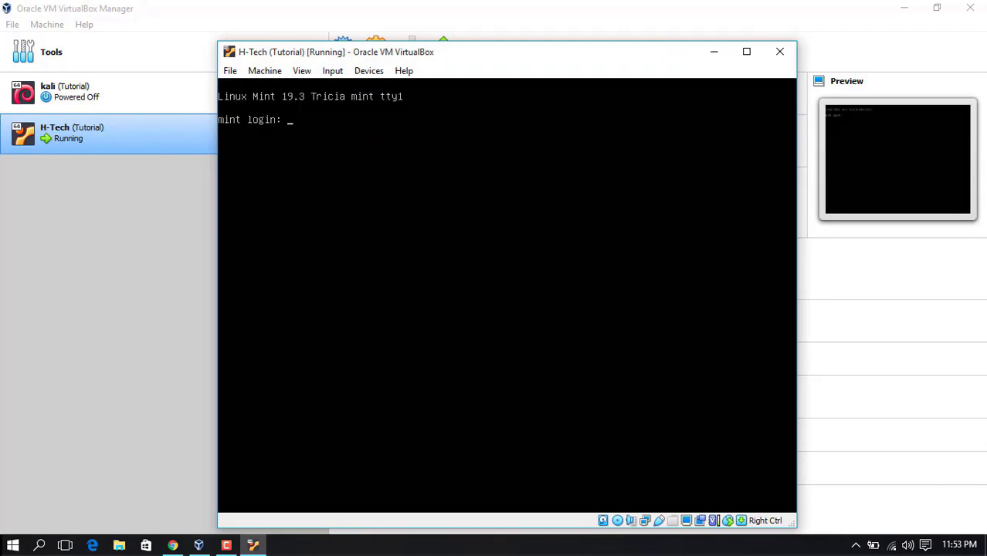
{"action": "type", "text": "**********"}
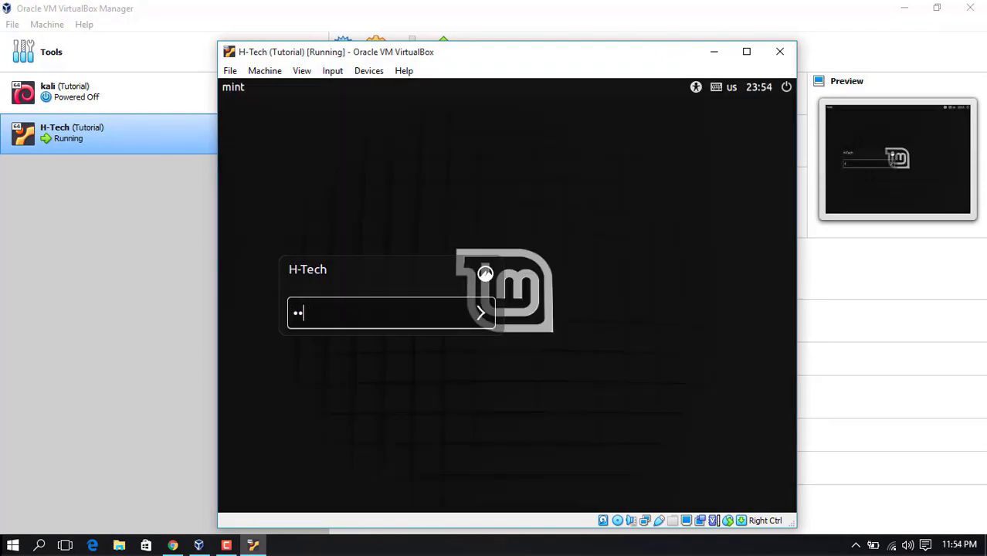
{"action": "key", "text": "Return"}
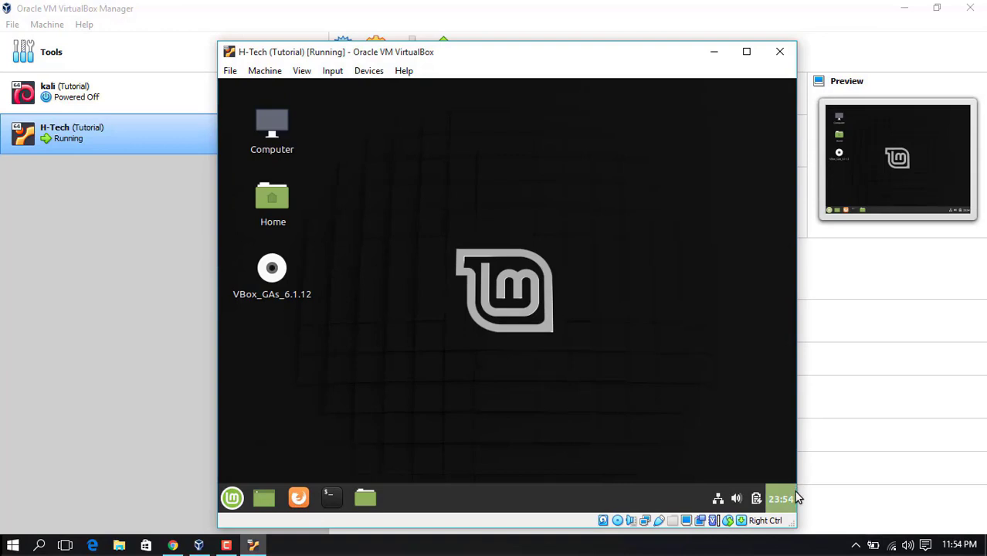
Widen and maximize the Mint window so the desktop resizes, then eject the VBox_GAs_6.1.12 disc
{"action": "left_click_drag", "start_coordinate": [797, 472], "coordinate": [855, 475]}
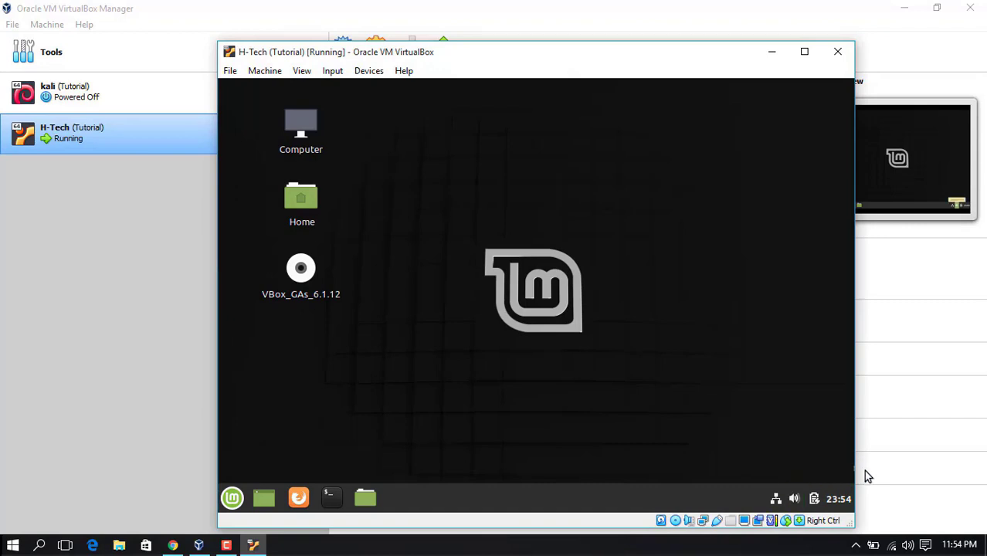
{"action": "left_click_drag", "start_coordinate": [855, 468], "coordinate": [890, 467]}
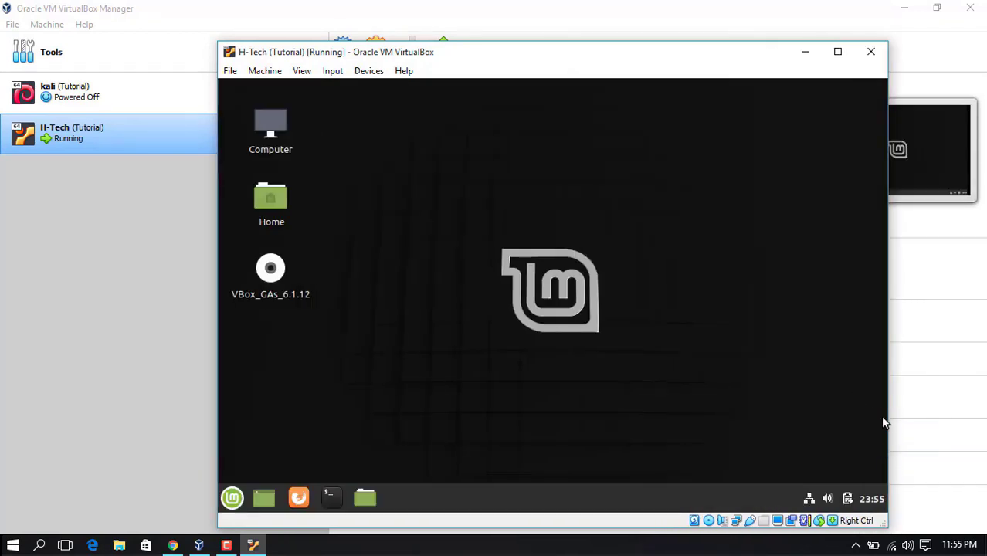
{"action": "left_click", "coordinate": [837, 51]}
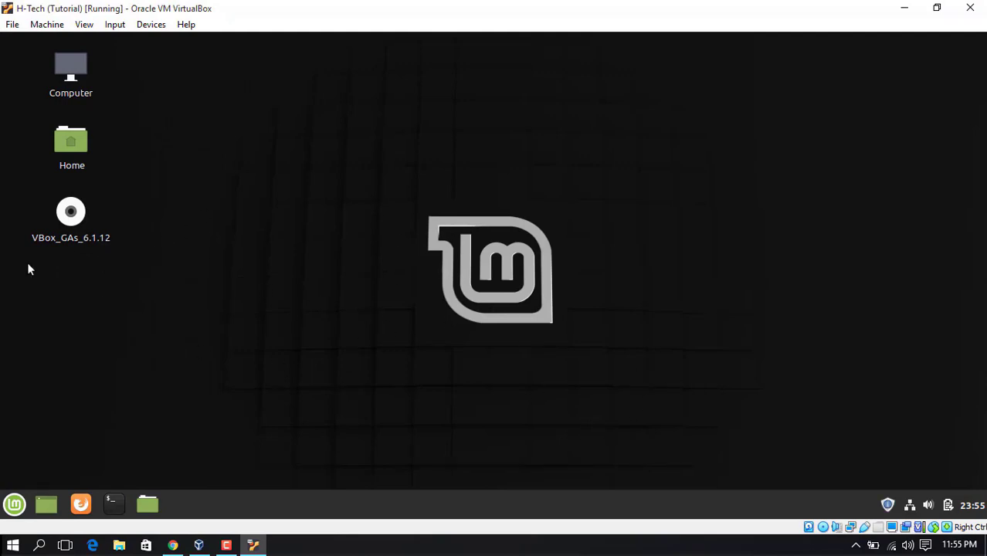
{"action": "right_click", "coordinate": [74, 223]}
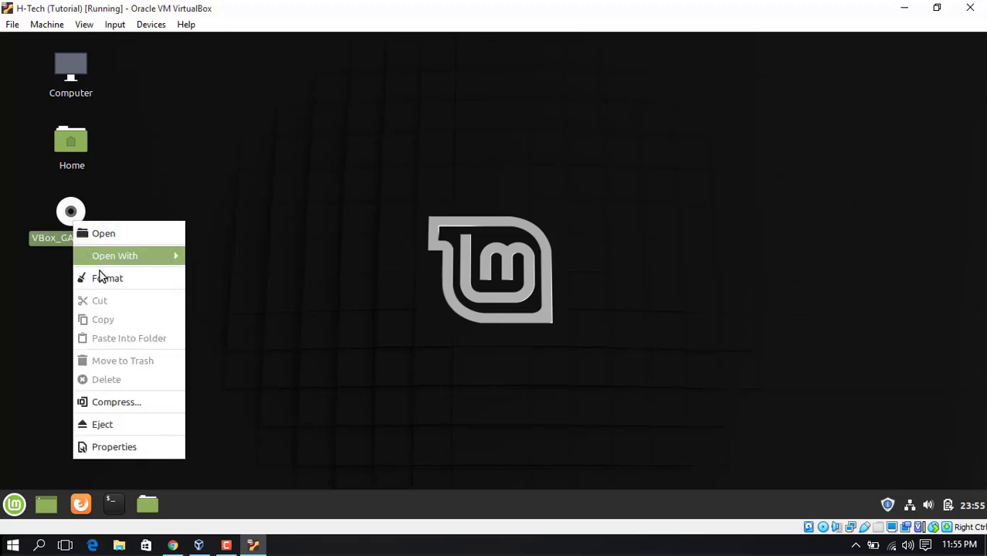
{"action": "left_click", "coordinate": [130, 431]}
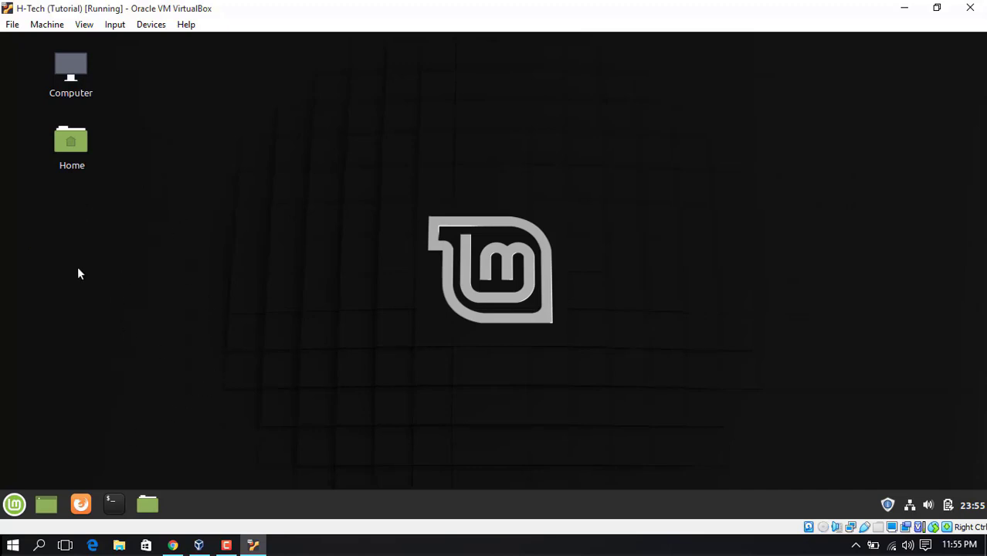